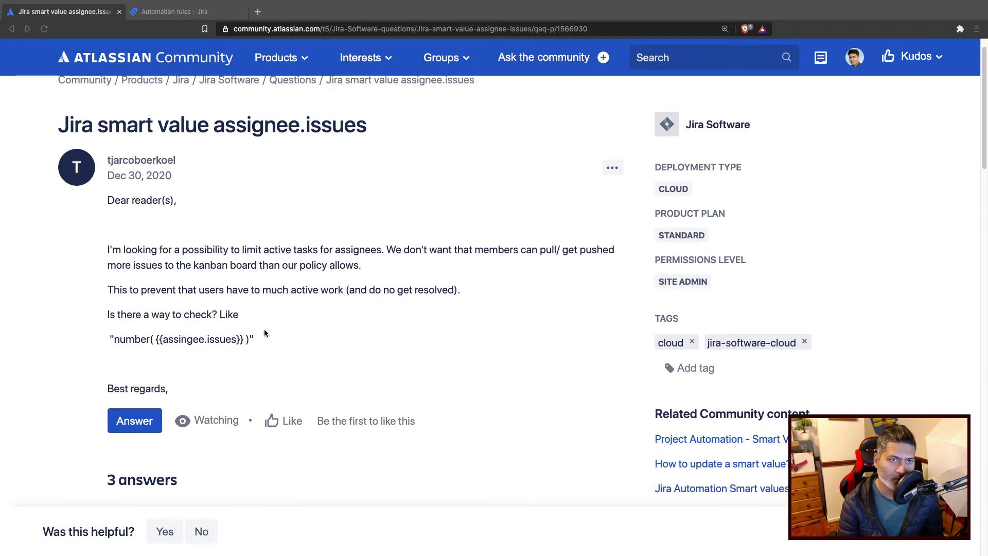
Highlight the question's lines on limiting active tasks and the number({{assingee.issues}}) example, then return to the rule.
{"action": "left_click", "coordinate": [257, 253]}
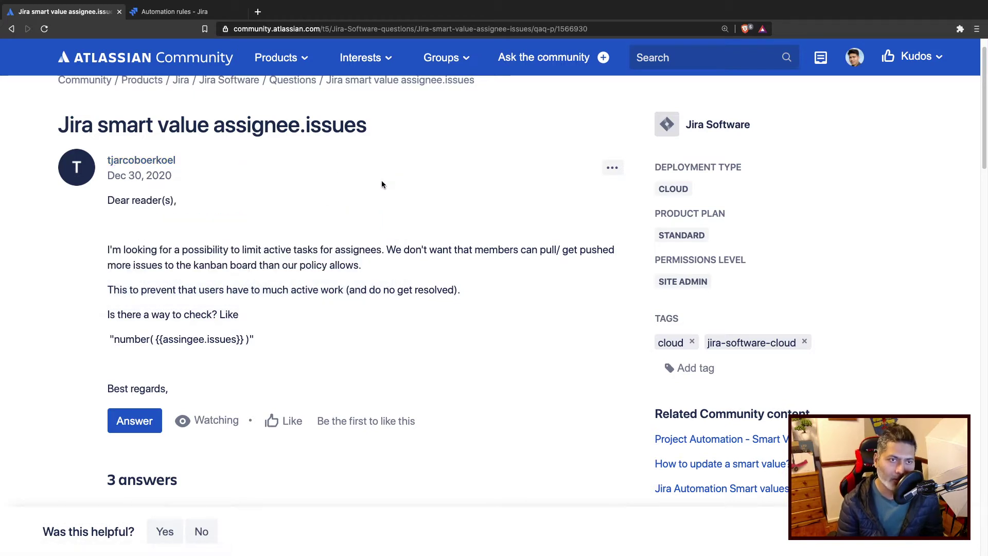
{"action": "triple_click", "coordinate": [241, 245]}
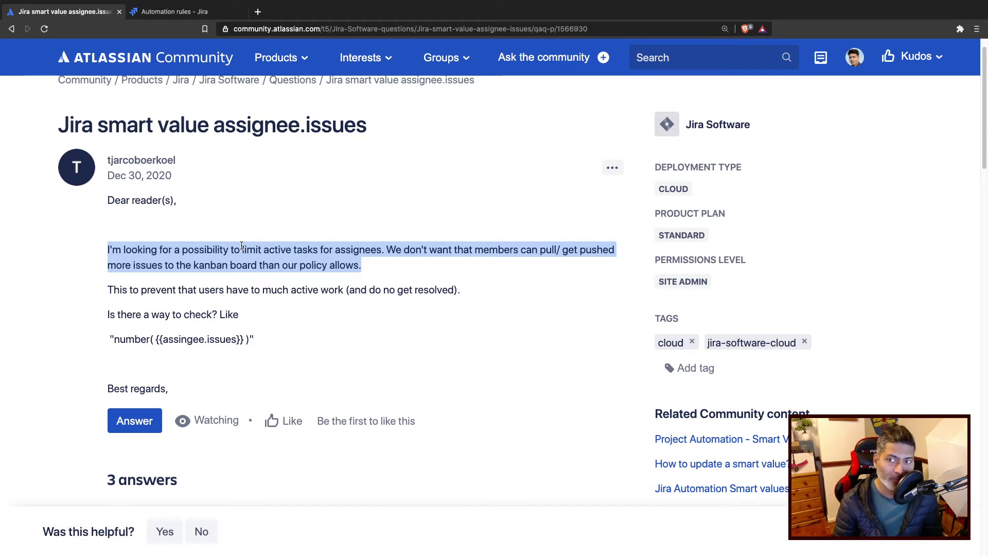
{"action": "left_click", "coordinate": [401, 291]}
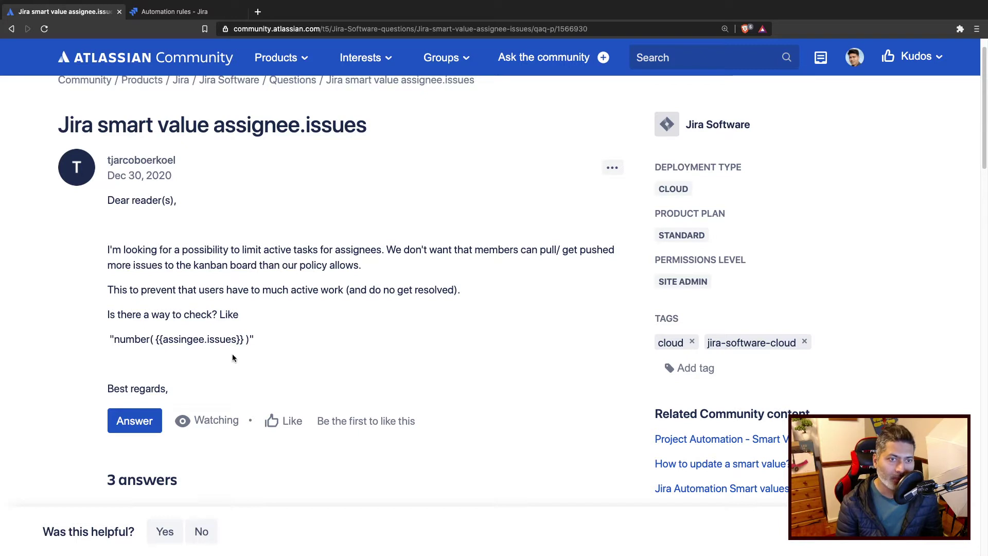
{"action": "triple_click", "coordinate": [200, 341]}
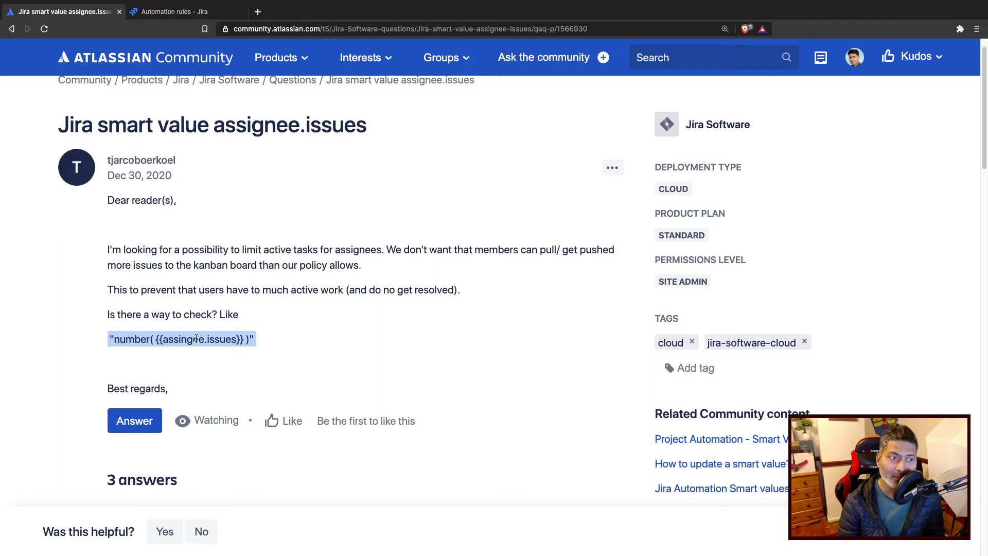
{"action": "left_click", "coordinate": [263, 331]}
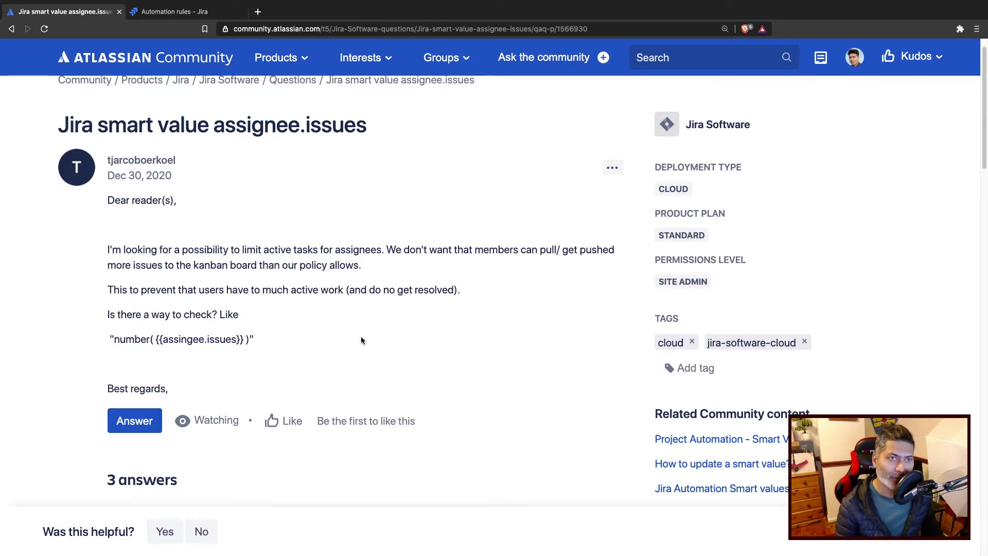
{"action": "key", "text": "ctrl+Tab"}
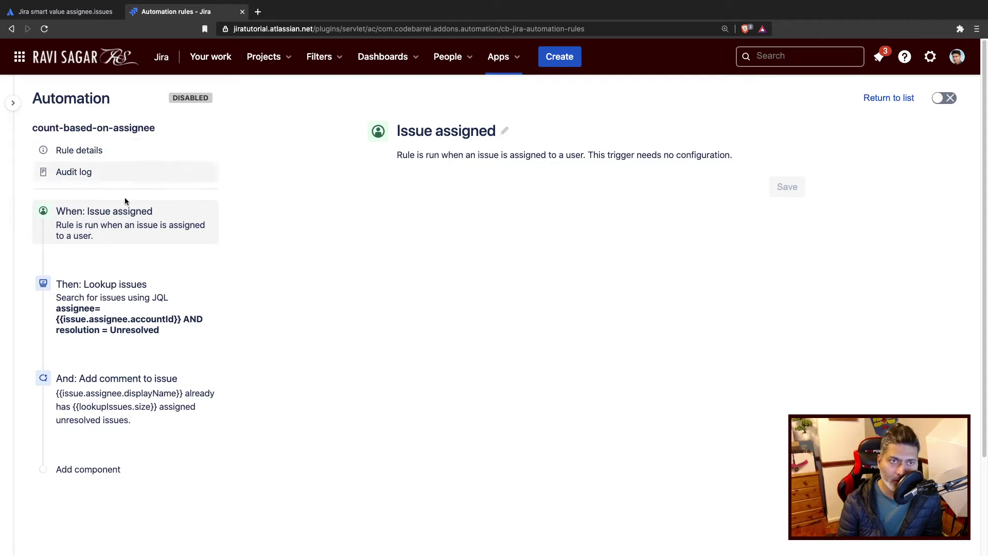
Enable the count-based-on-assignee rule and open its Lookup issues JQL, discarding an accidental new 'look' action.
{"action": "left_click", "coordinate": [955, 102]}
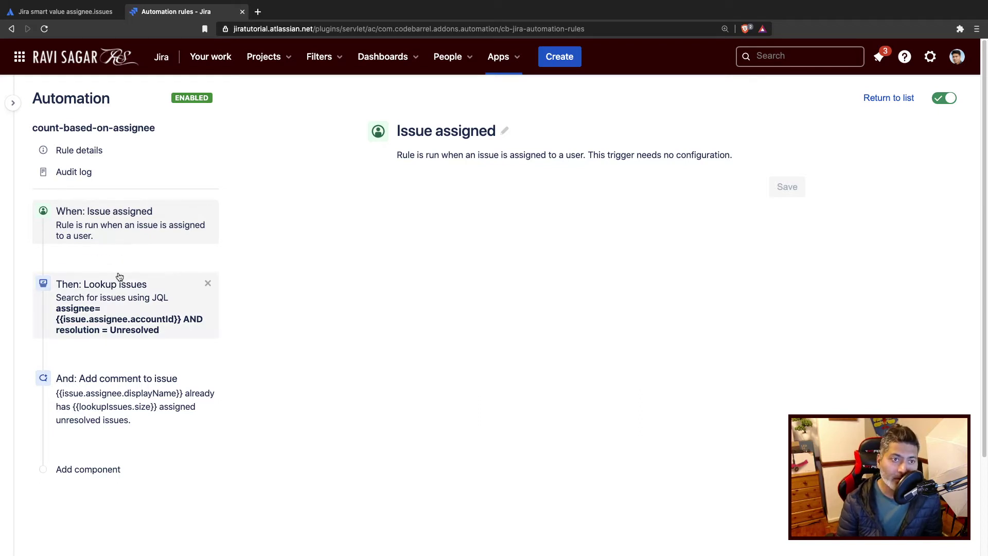
{"action": "left_click", "coordinate": [108, 303]}
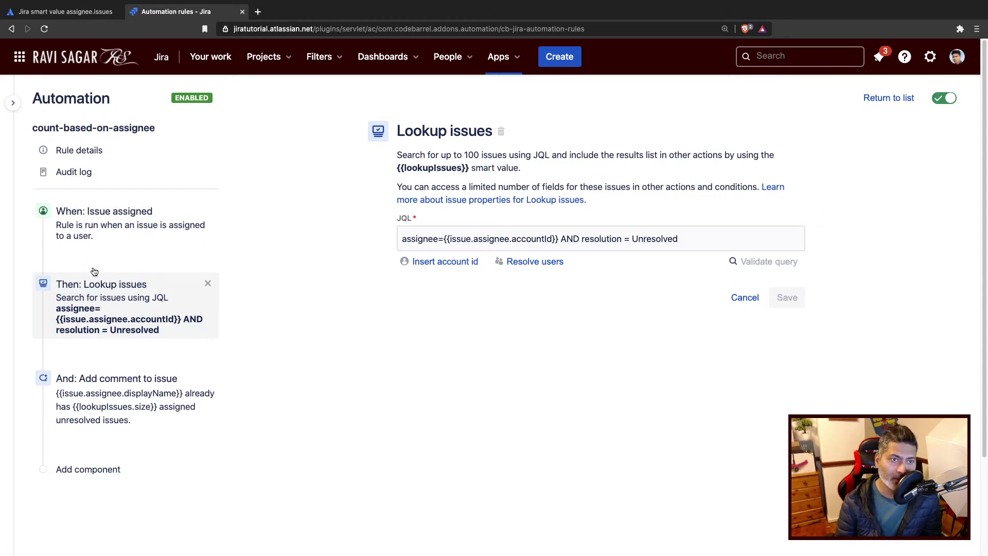
{"action": "left_click", "coordinate": [94, 261]}
{"action": "left_click", "coordinate": [653, 220]}
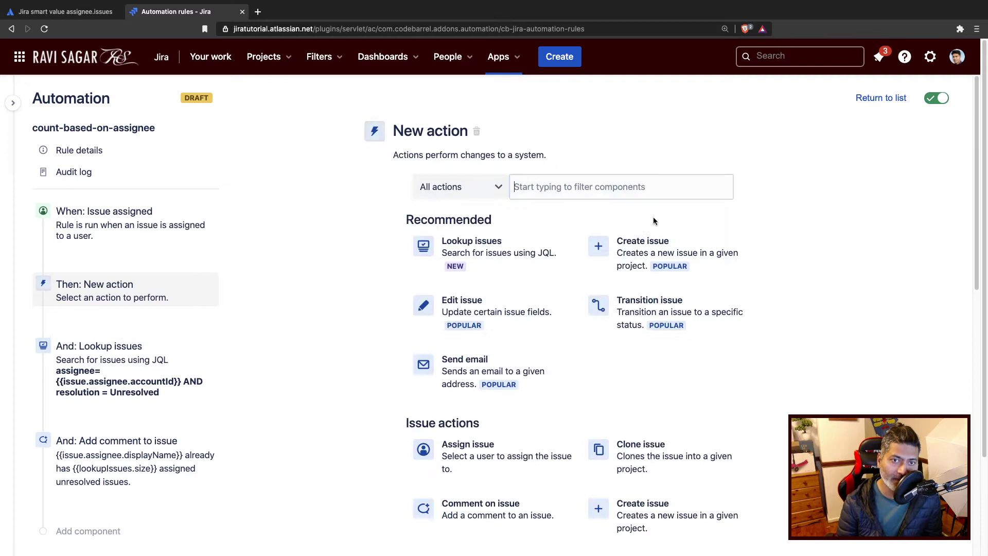
{"action": "type", "text": "look"}
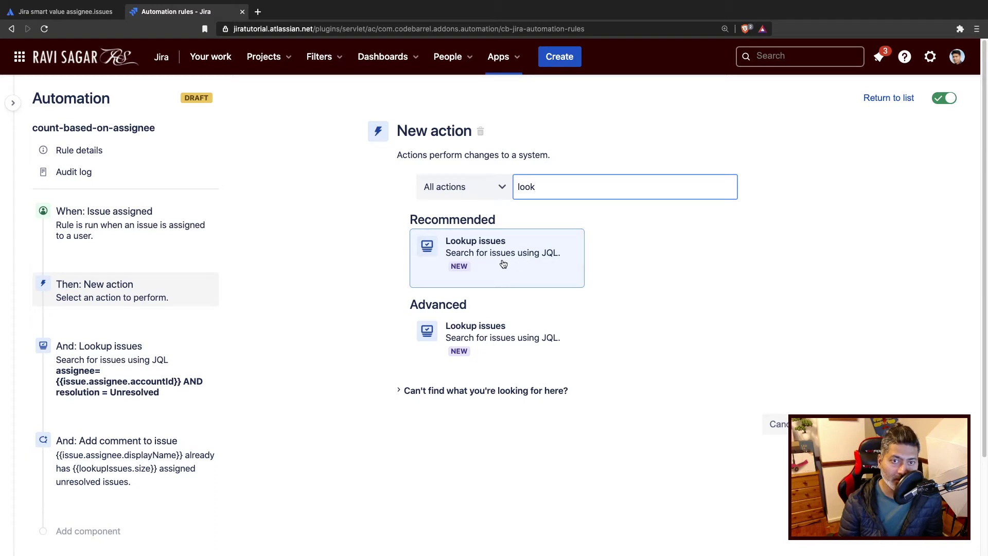
{"action": "left_click", "coordinate": [776, 423]}
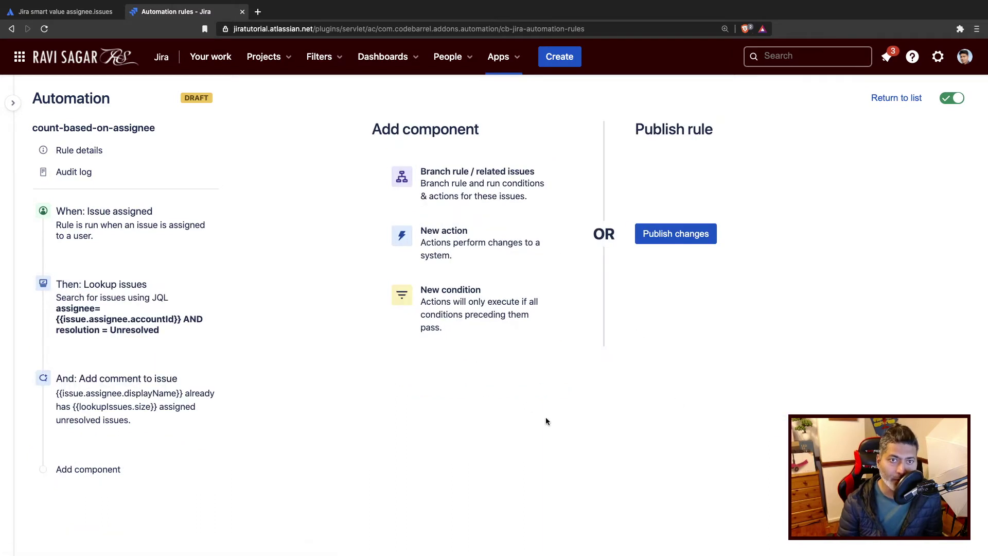
{"action": "left_click", "coordinate": [105, 304]}
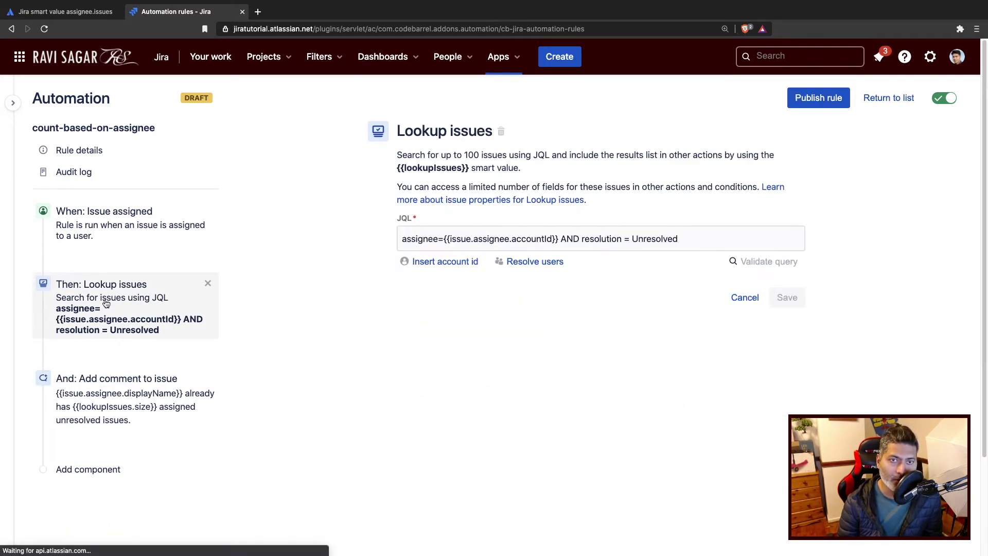
Highlight the lookup JQL's {{issue.assignee.accountId}} smart value and its resolution = Unresolved condition.
{"action": "triple_click", "coordinate": [465, 242]}
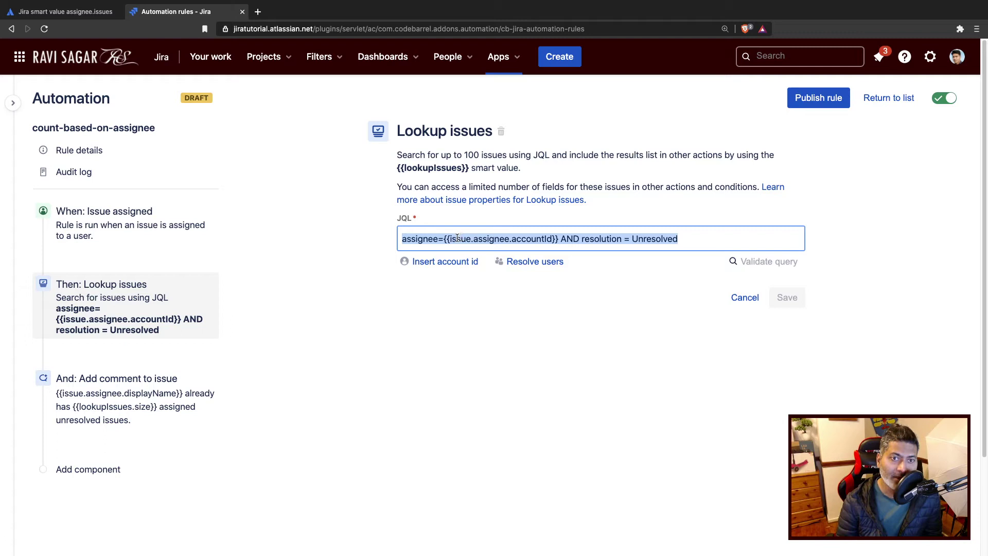
{"action": "left_click", "coordinate": [457, 238]}
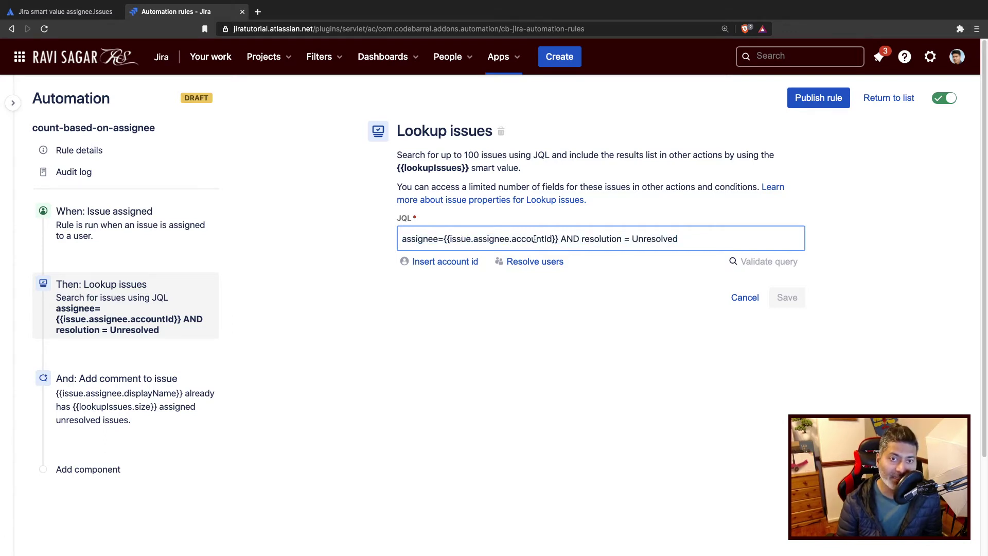
{"action": "left_click_drag", "start_coordinate": [558, 238], "coordinate": [444, 238]}
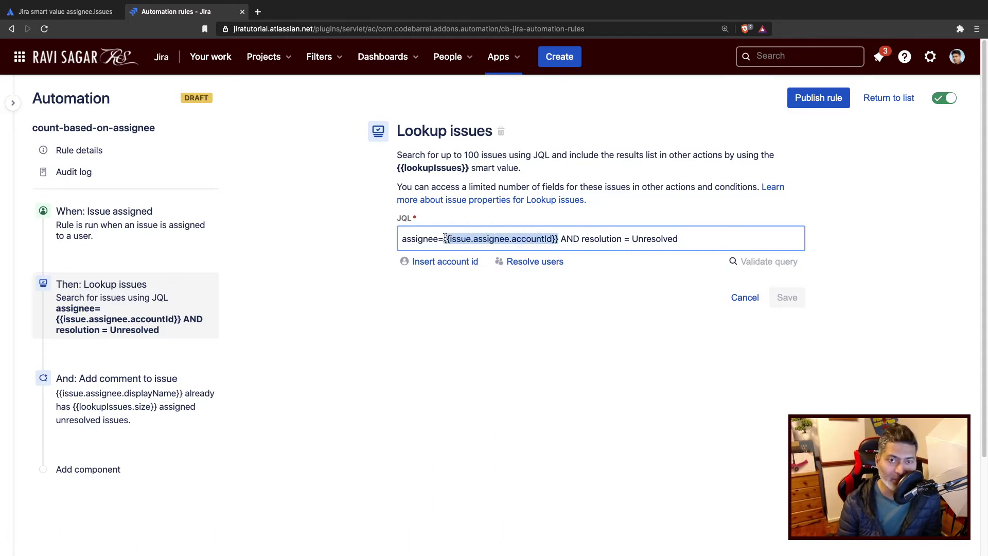
{"action": "left_click_drag", "start_coordinate": [687, 240], "coordinate": [561, 240]}
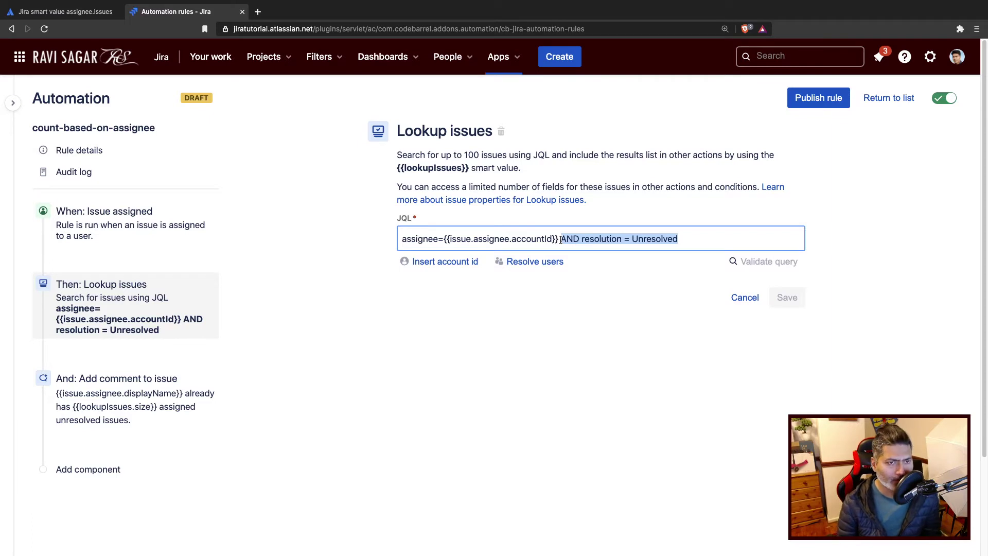
{"action": "left_click", "coordinate": [561, 239]}
{"action": "key", "text": "super+a"}
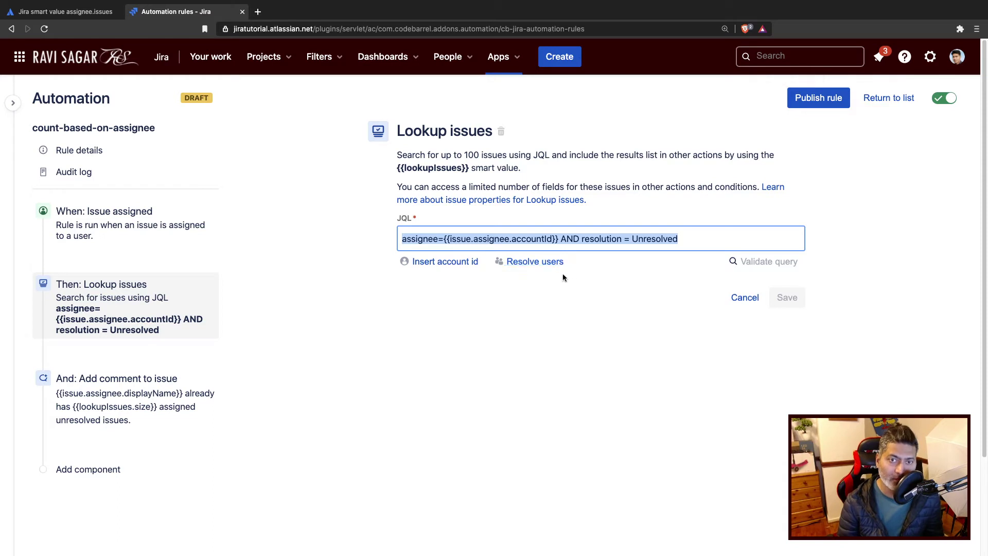
Open Jira's Projects page in a new tab, then come back and select the whole JQL query.
{"action": "left_click", "coordinate": [812, 55]}
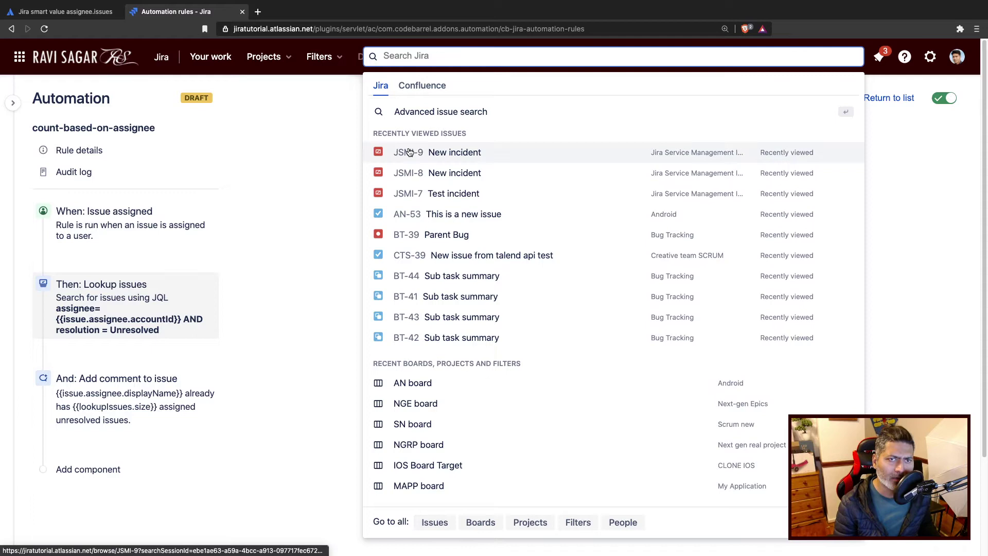
{"action": "middle_click", "coordinate": [68, 62]}
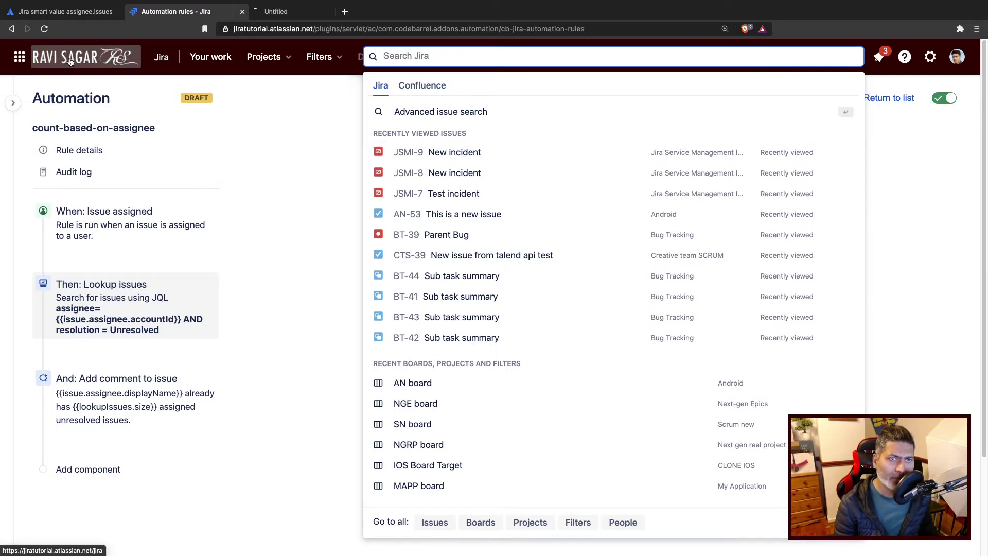
{"action": "left_click", "coordinate": [285, 12]}
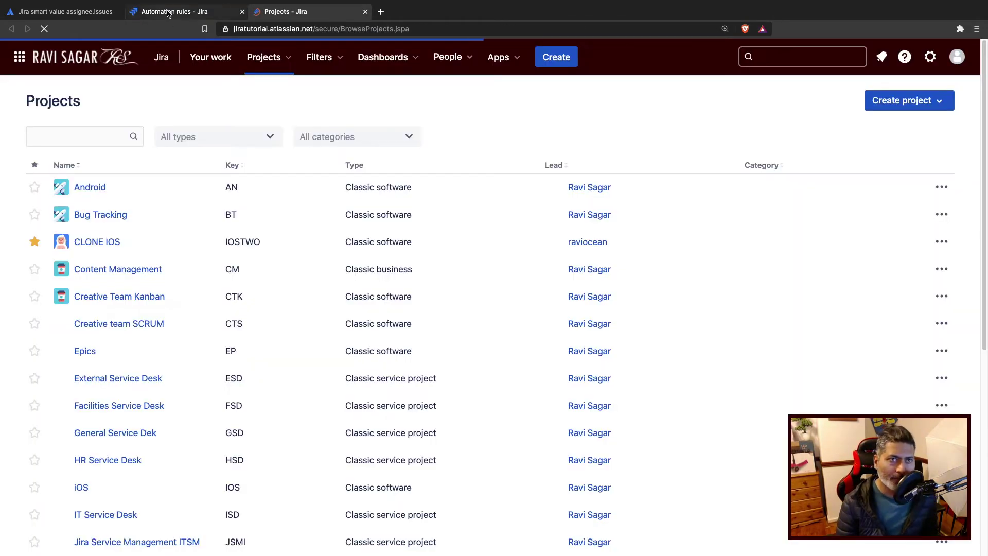
{"action": "left_click", "coordinate": [174, 12]}
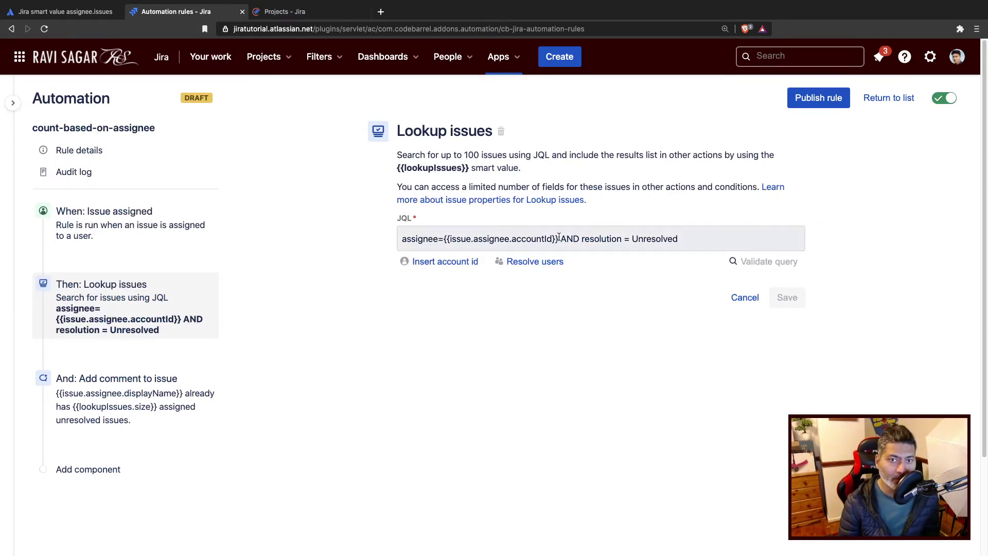
{"action": "left_click_drag", "start_coordinate": [559, 237], "coordinate": [442, 239]}
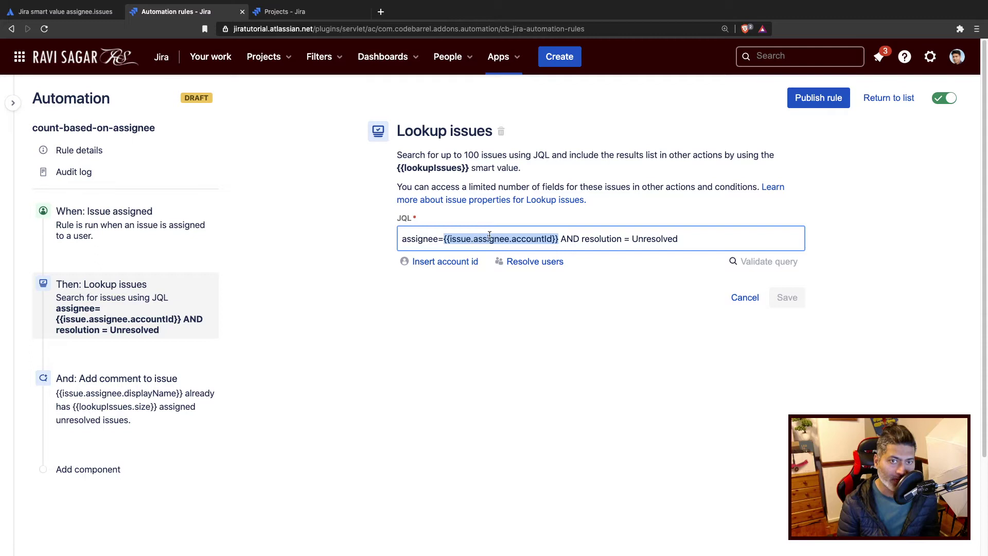
{"action": "left_click", "coordinate": [538, 239]}
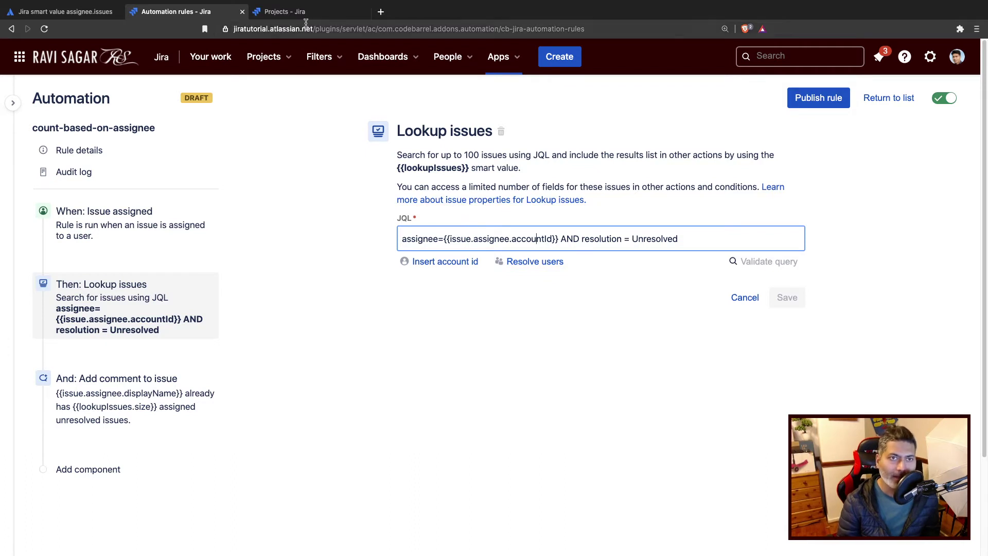
{"action": "left_click_drag", "start_coordinate": [682, 239], "coordinate": [382, 241]}
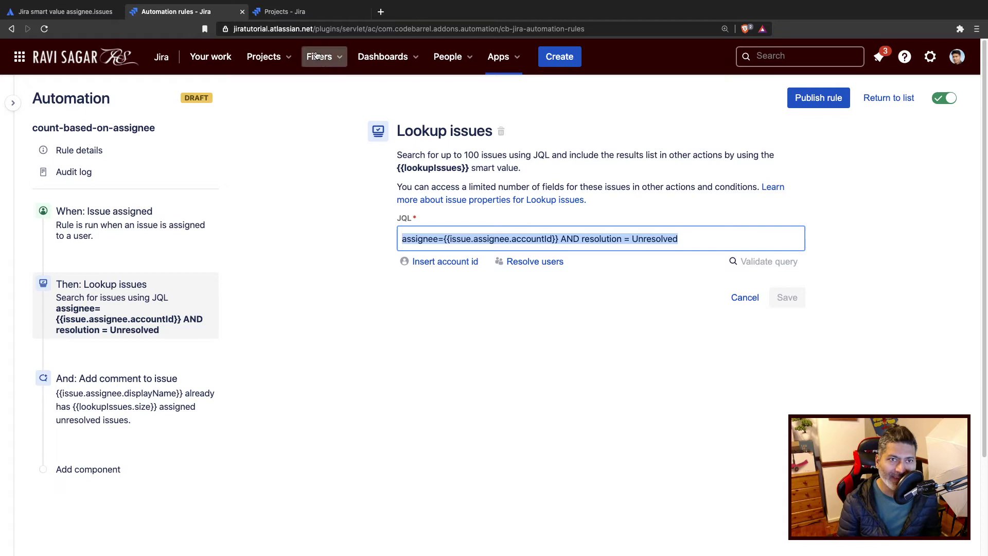
In Jira issue search, replace the existing query with the rule's copied lookup JQL.
{"action": "left_click", "coordinate": [302, 13]}
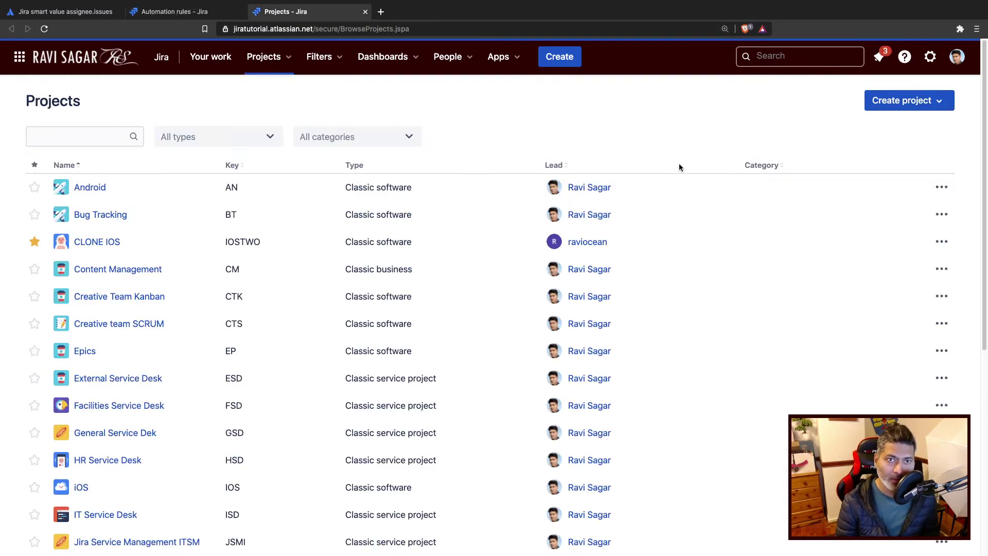
{"action": "left_click", "coordinate": [776, 59]}
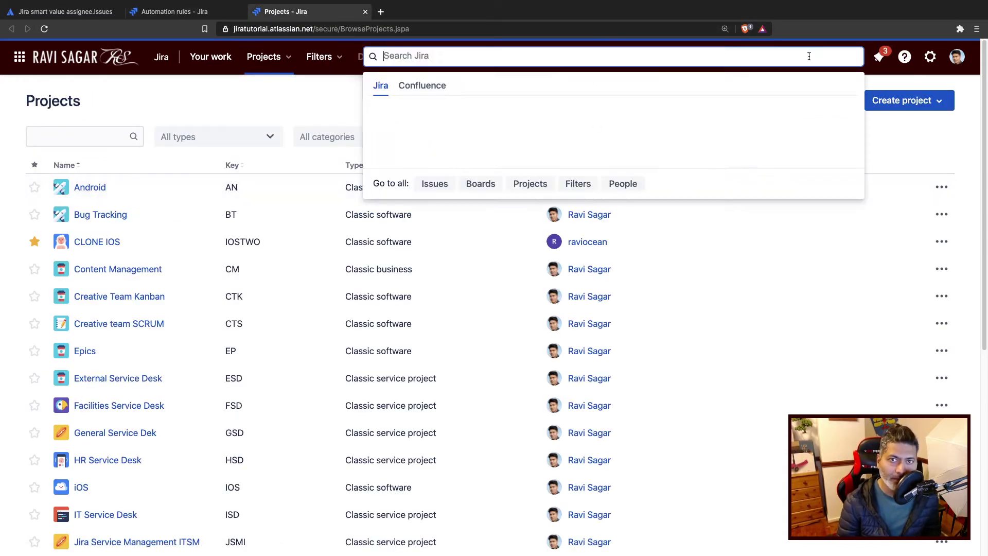
{"action": "left_click", "coordinate": [435, 522]}
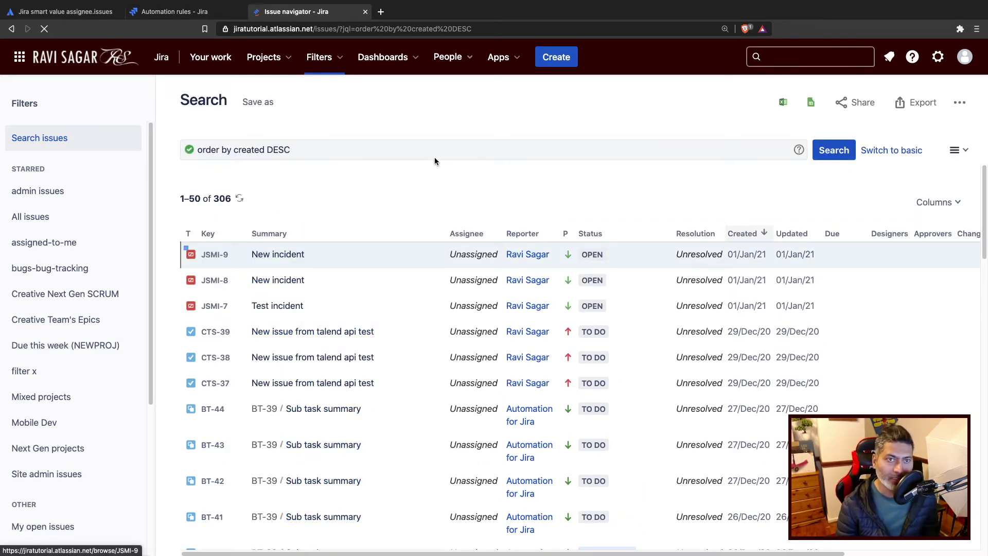
{"action": "triple_click", "coordinate": [433, 149]}
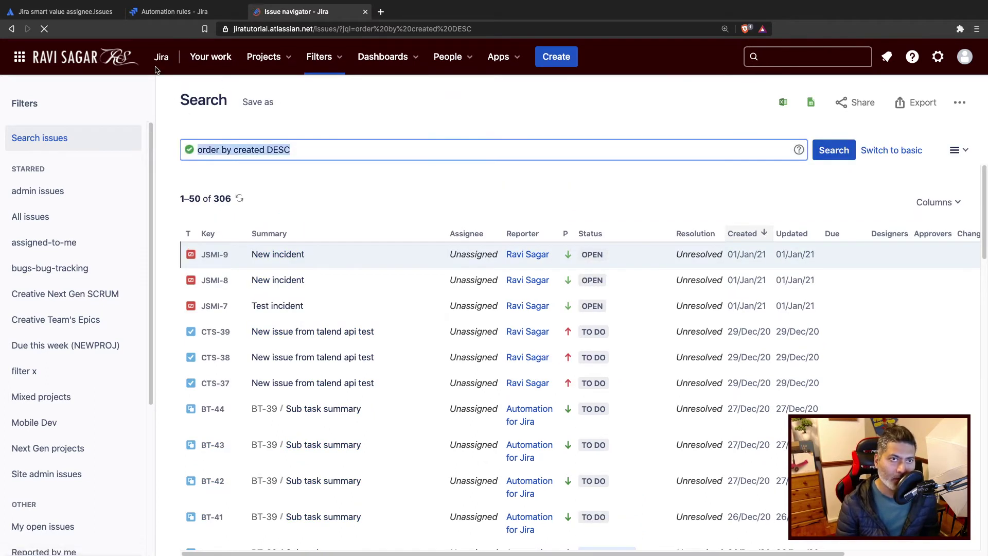
{"action": "left_click", "coordinate": [172, 11]}
{"action": "triple_click", "coordinate": [472, 238]}
{"action": "key", "text": "super+c"}
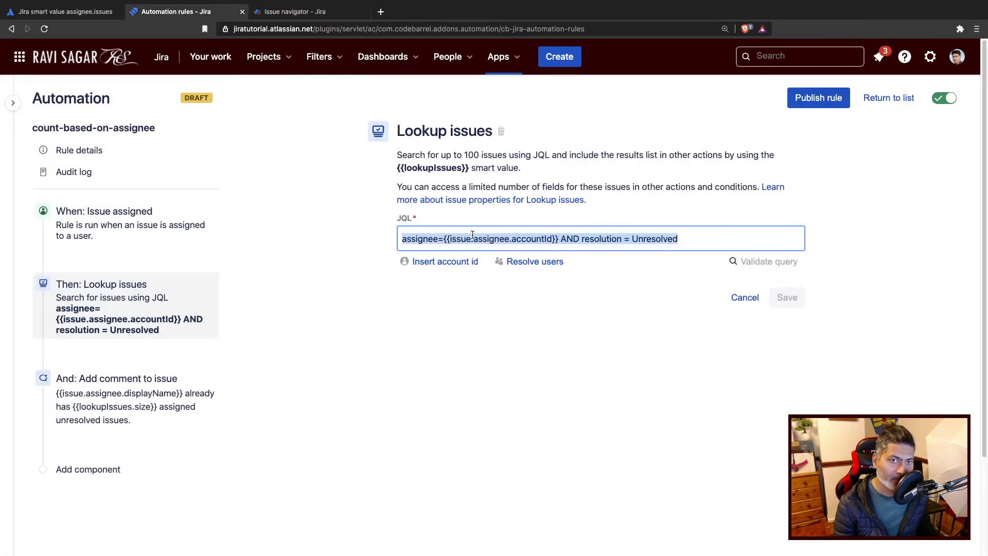
{"action": "left_click", "coordinate": [288, 11]}
{"action": "key", "text": "super+v"}
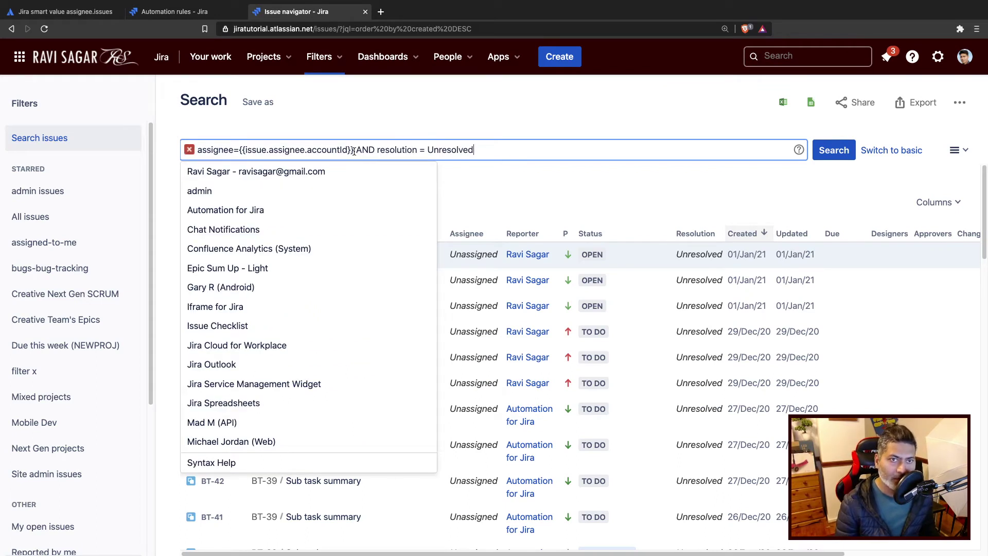
Replace the assignee smart value with admin and run the unresolved-issues search.
{"action": "left_click_drag", "start_coordinate": [354, 149], "coordinate": [239, 150]}
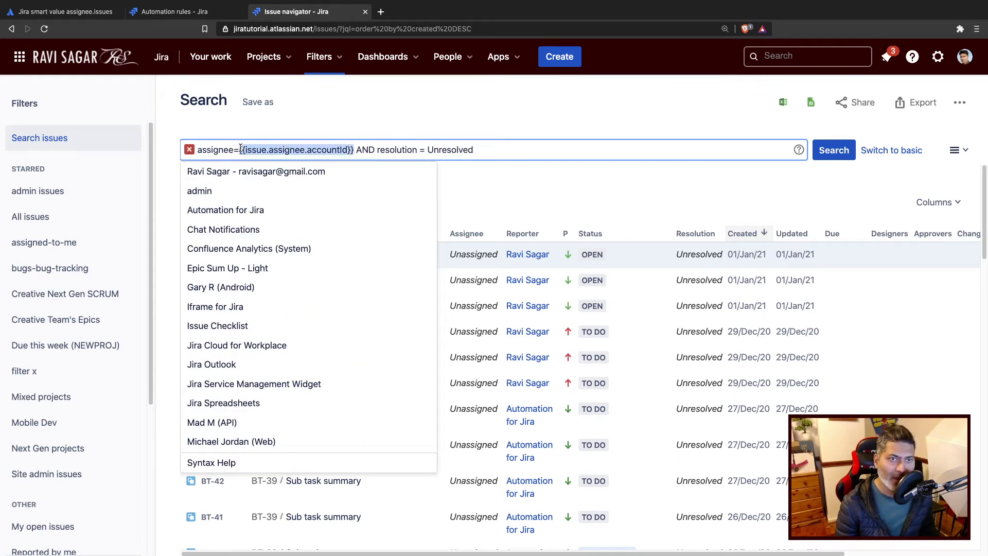
{"action": "type", "text": "ad"}
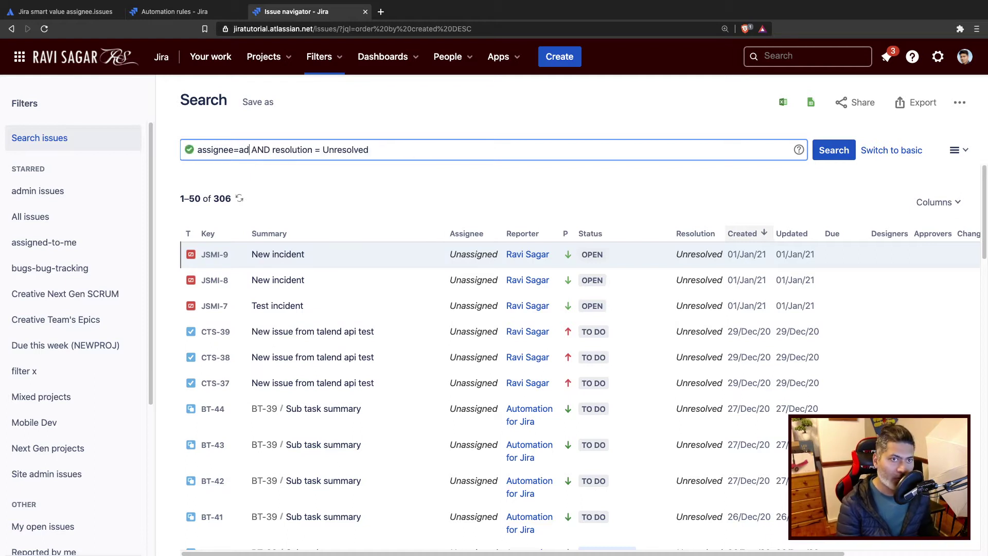
{"action": "type", "text": "min"}
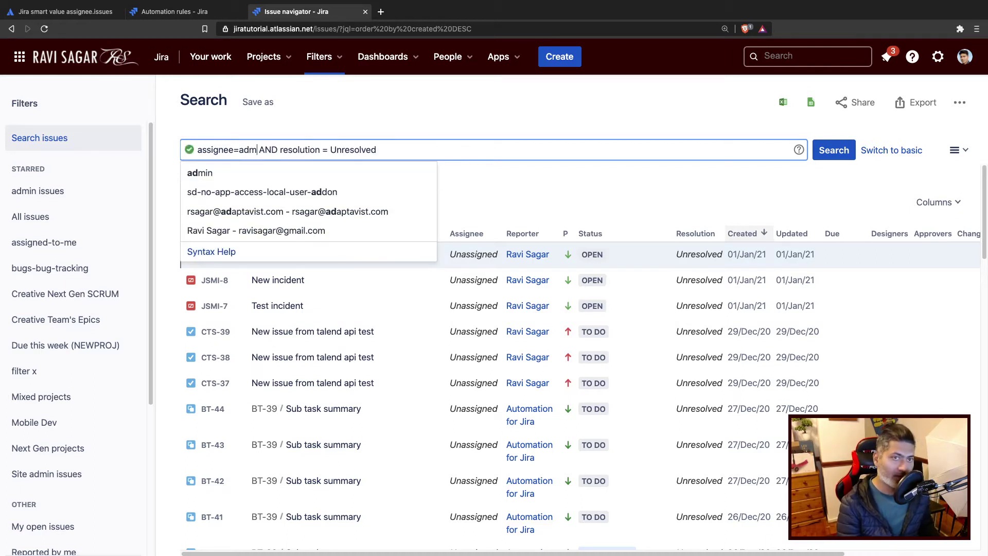
{"action": "left_click", "coordinate": [222, 174]}
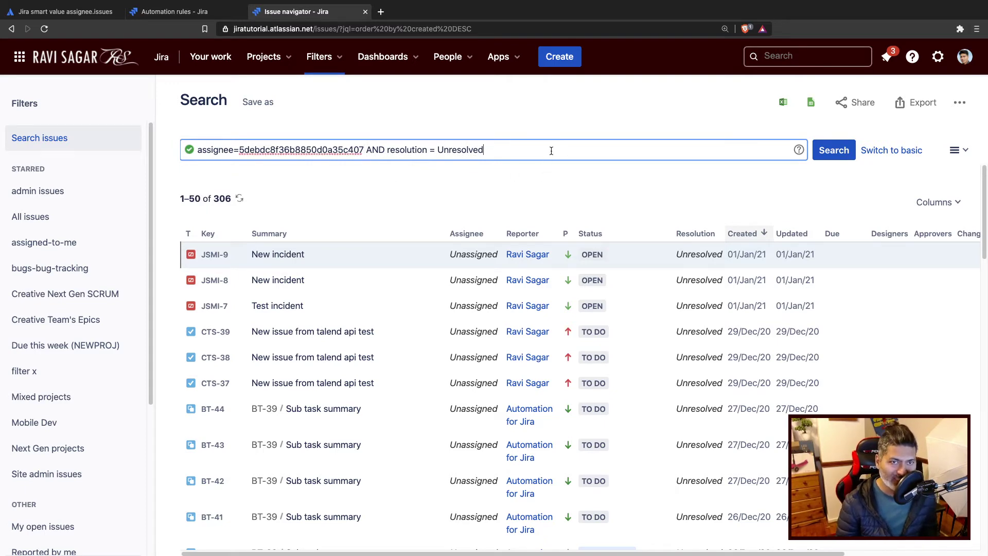
{"action": "key", "text": "Return"}
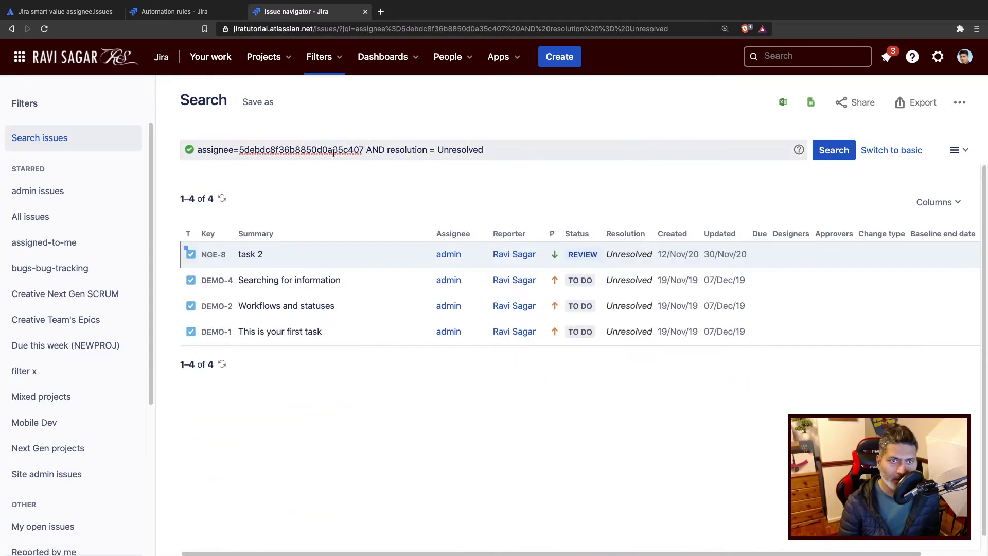
Swap the assignee to currentUser() and rerun the search.
{"action": "left_click", "coordinate": [302, 149]}
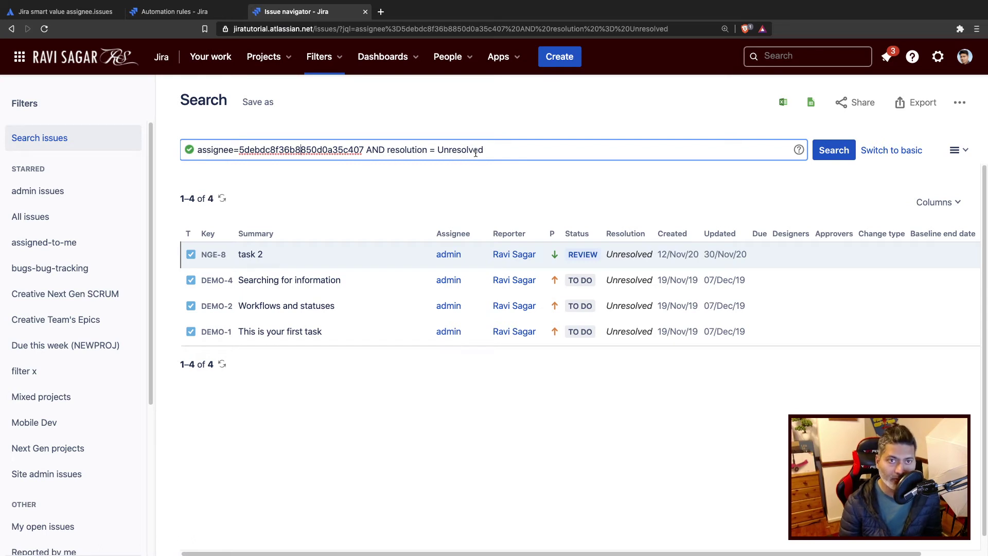
{"action": "triple_click", "coordinate": [303, 150]}
{"action": "double_click", "coordinate": [298, 150]}
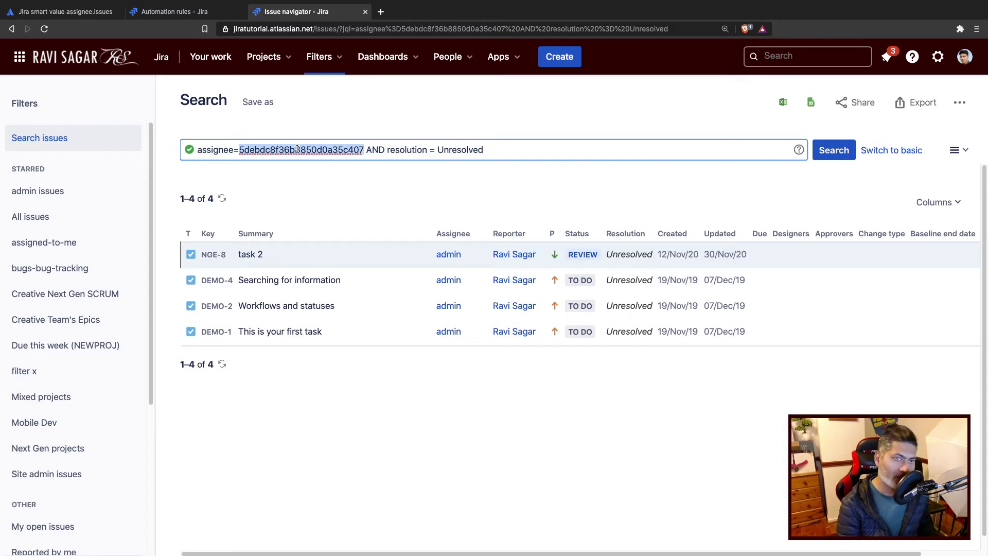
{"action": "key", "text": "BackSpace"}
{"action": "type", "text": "cur"}
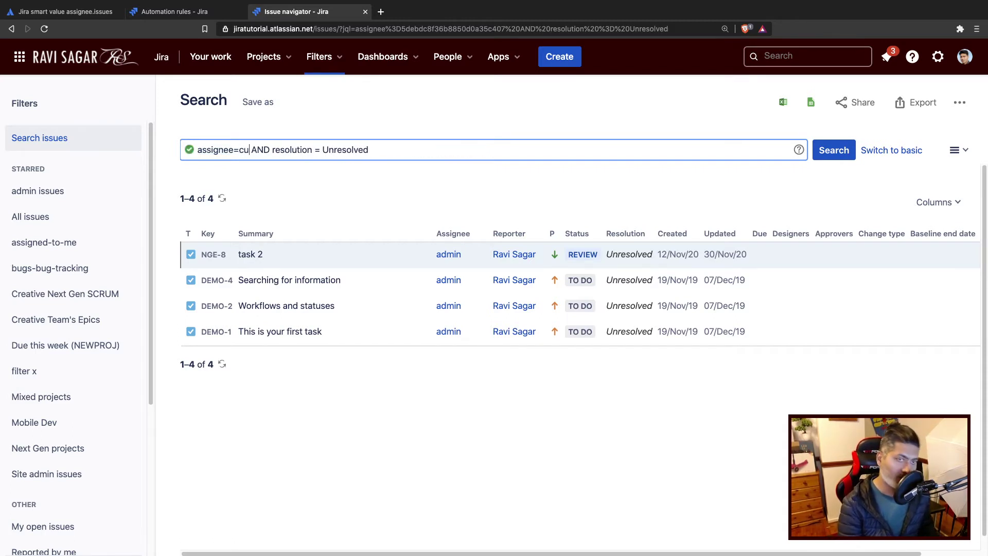
{"action": "key", "text": "BackSpace"}
{"action": "key", "text": "BackSpace"}
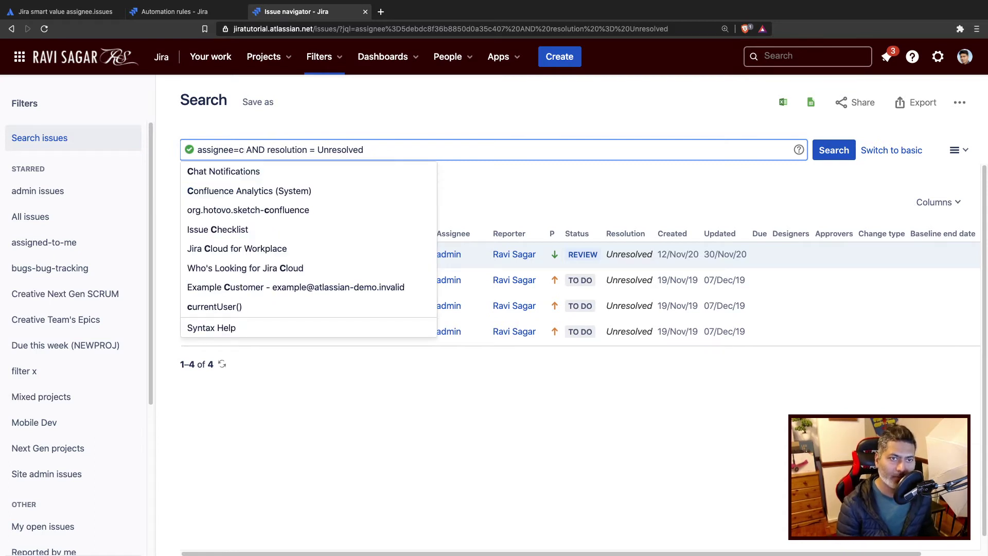
{"action": "key", "text": "Up"}
{"action": "key", "text": "Return"}
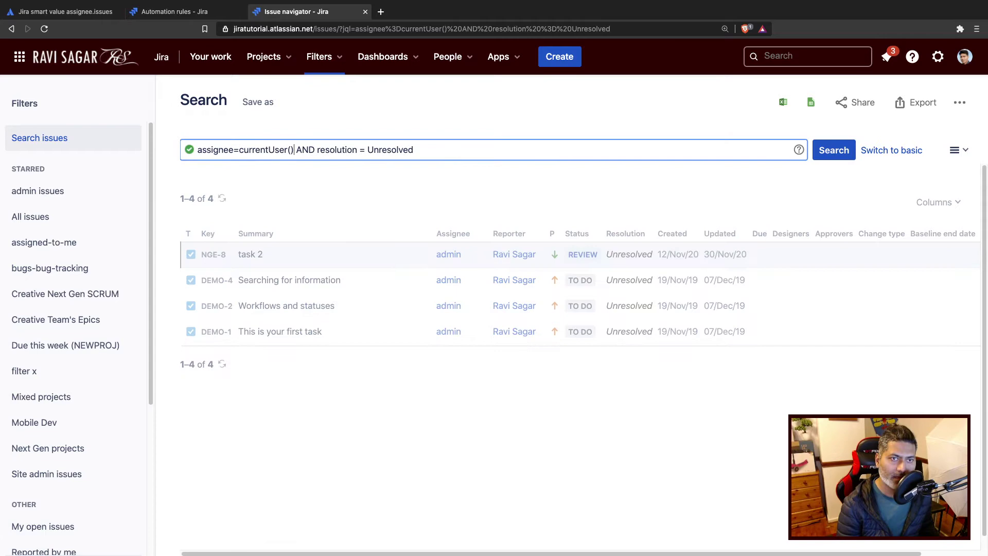
{"action": "key", "text": "Return"}
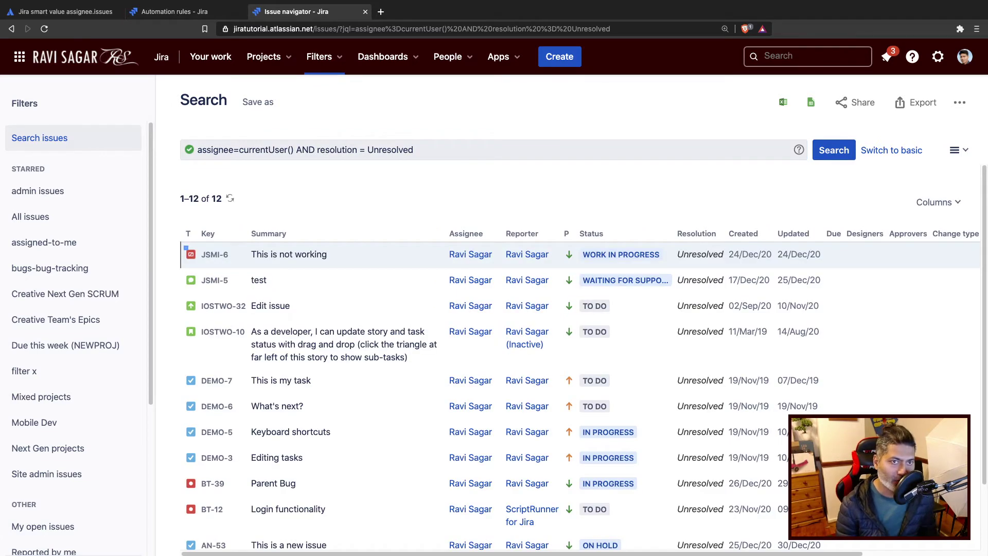
Replace currentUser() with a specific user's account ID, listing their 12 unresolved issues.
{"action": "double_click", "coordinate": [273, 151]}
{"action": "type", "text": "ravi"}
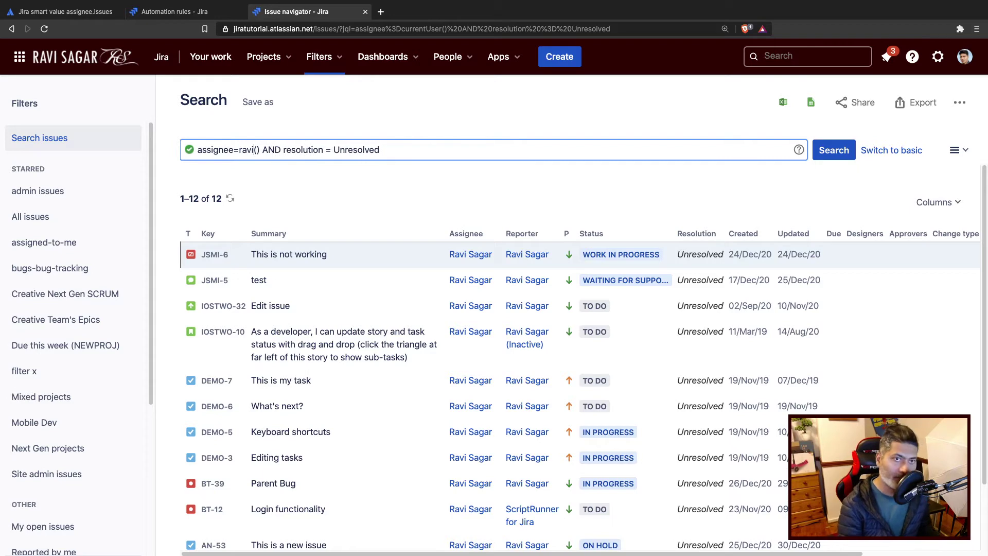
{"action": "key", "text": "Delete"}
{"action": "key", "text": "Delete"}
{"action": "key", "text": "Down"}
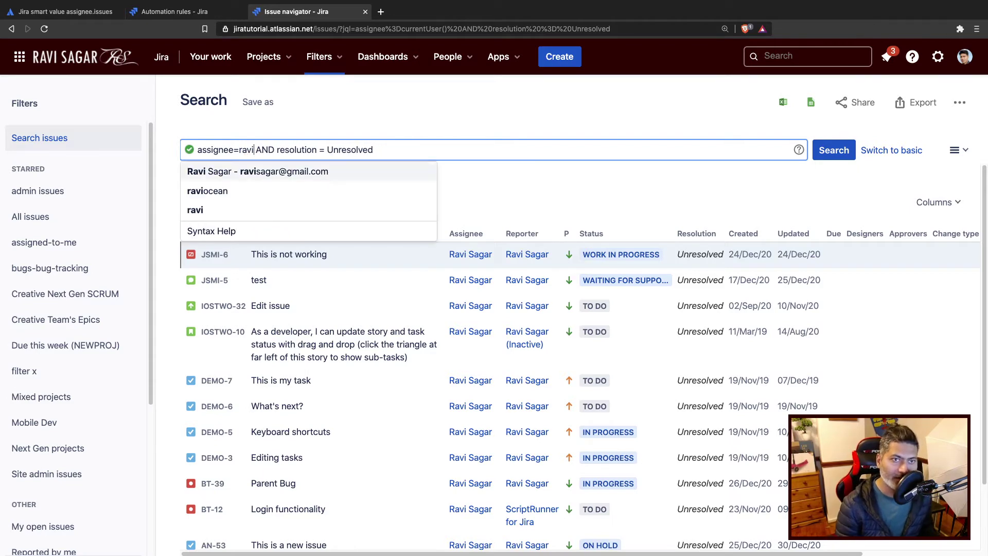
{"action": "key", "text": "Return"}
{"action": "key", "text": "Return"}
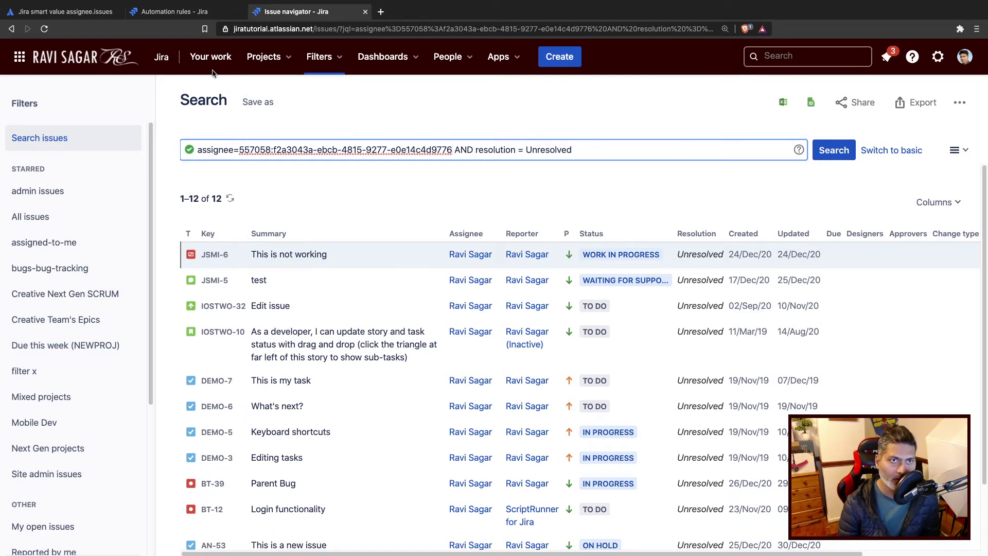
Back in the rule, point out the lookupIssues smart value and open the Add comment to issue step.
{"action": "left_click", "coordinate": [172, 14]}
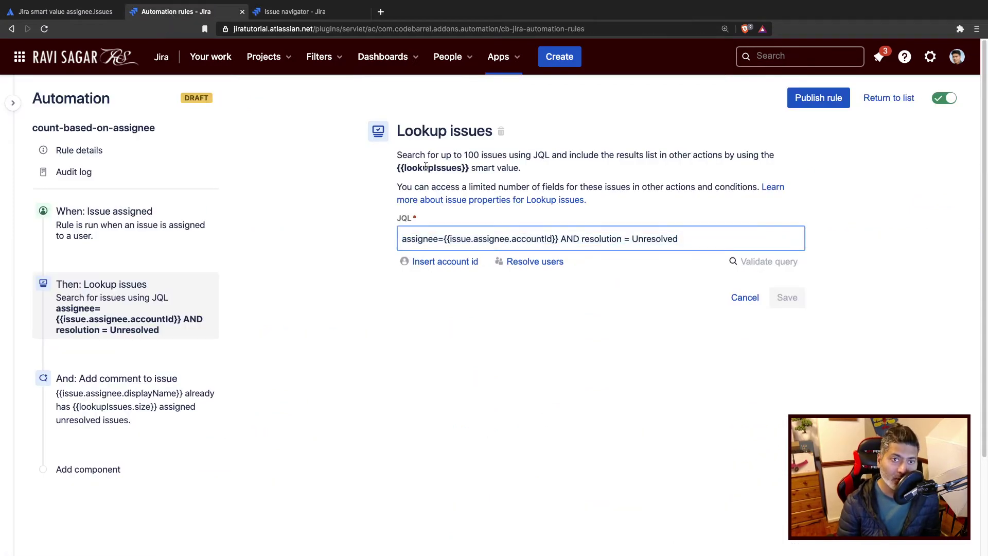
{"action": "double_click", "coordinate": [427, 167]}
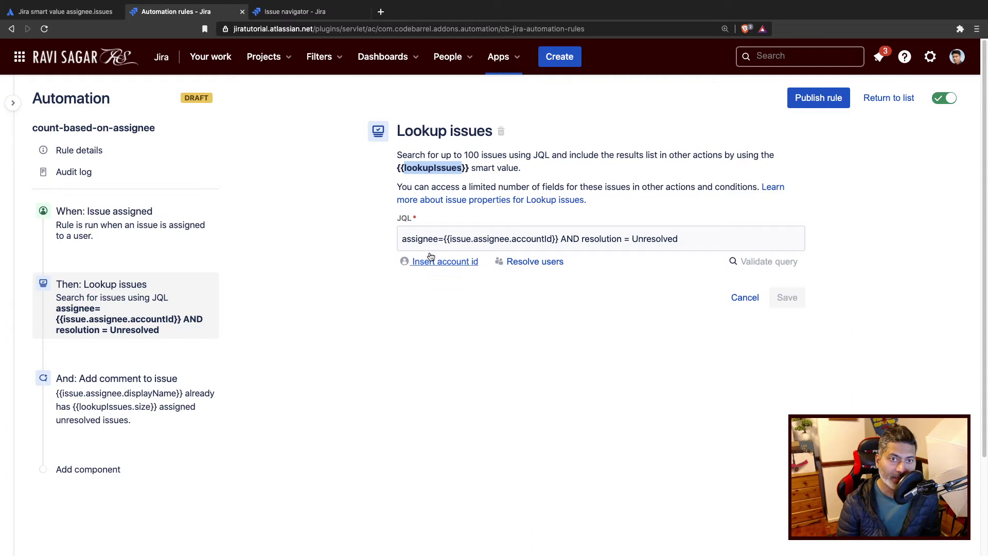
{"action": "double_click", "coordinate": [424, 167]}
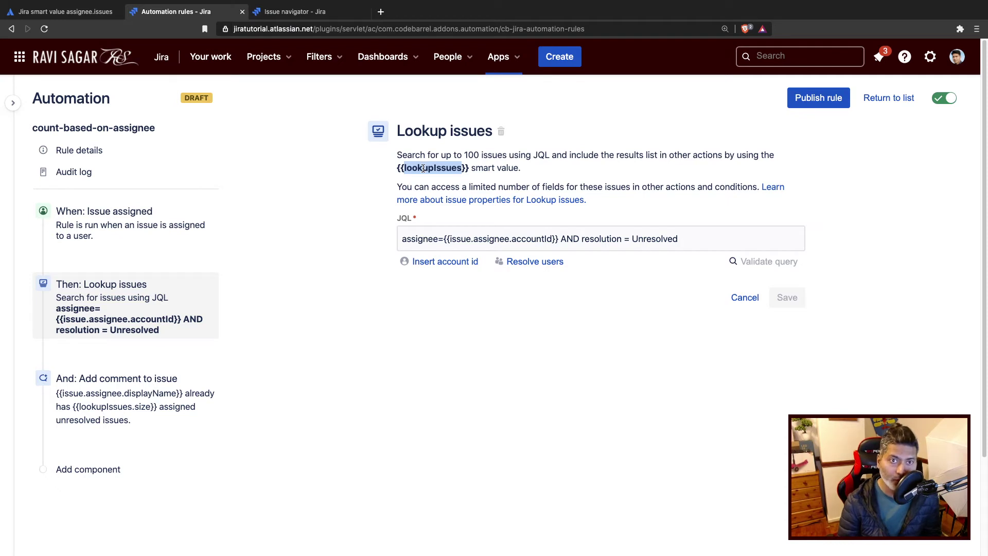
{"action": "left_click", "coordinate": [433, 170]}
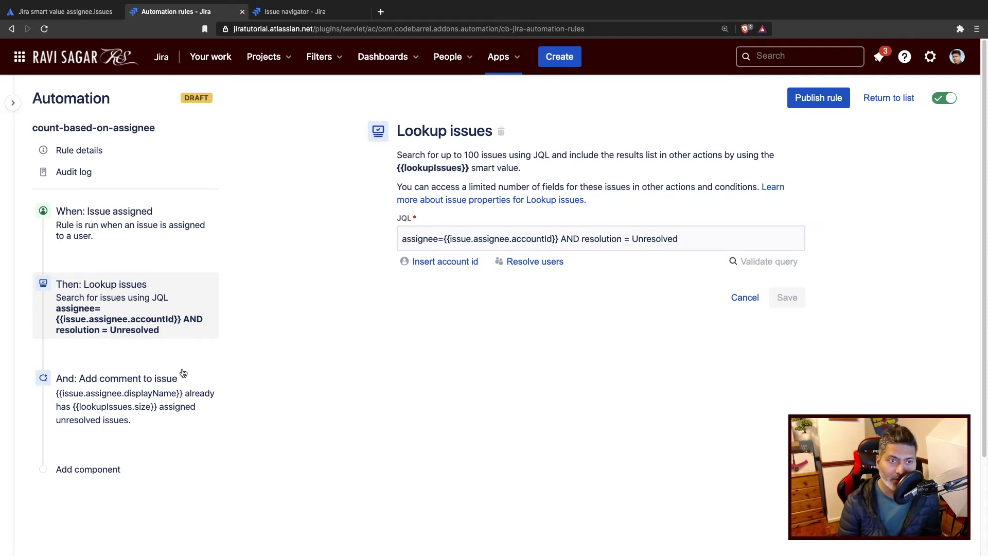
{"action": "left_click", "coordinate": [147, 406]}
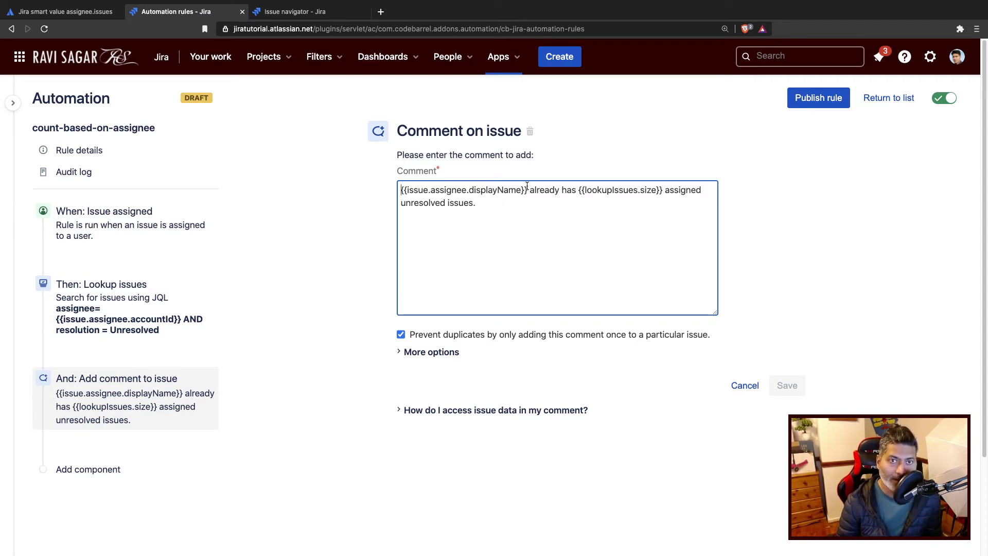
Highlight the {{issue.assignee.displayName}} and {{lookupIssues.size}} smart values in the comment text.
{"action": "left_click_drag", "start_coordinate": [528, 189], "coordinate": [385, 193]}
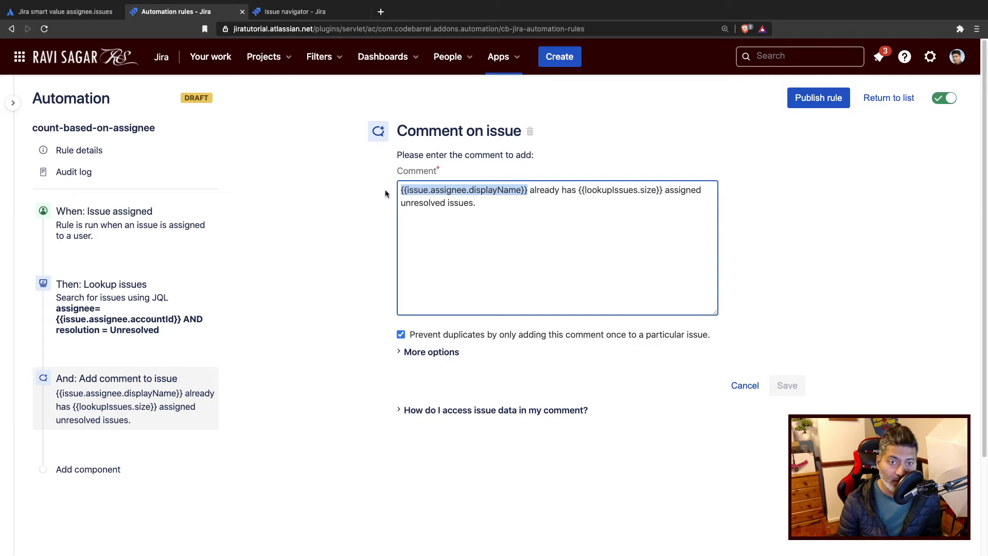
{"action": "left_click", "coordinate": [550, 212]}
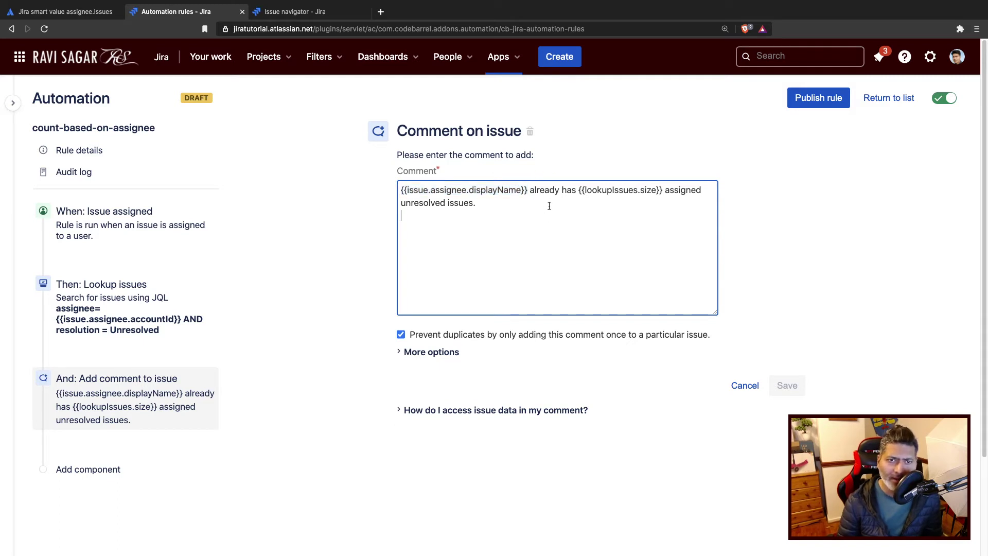
{"action": "left_click", "coordinate": [580, 190]}
{"action": "left_click_drag", "start_coordinate": [589, 190], "coordinate": [664, 187]}
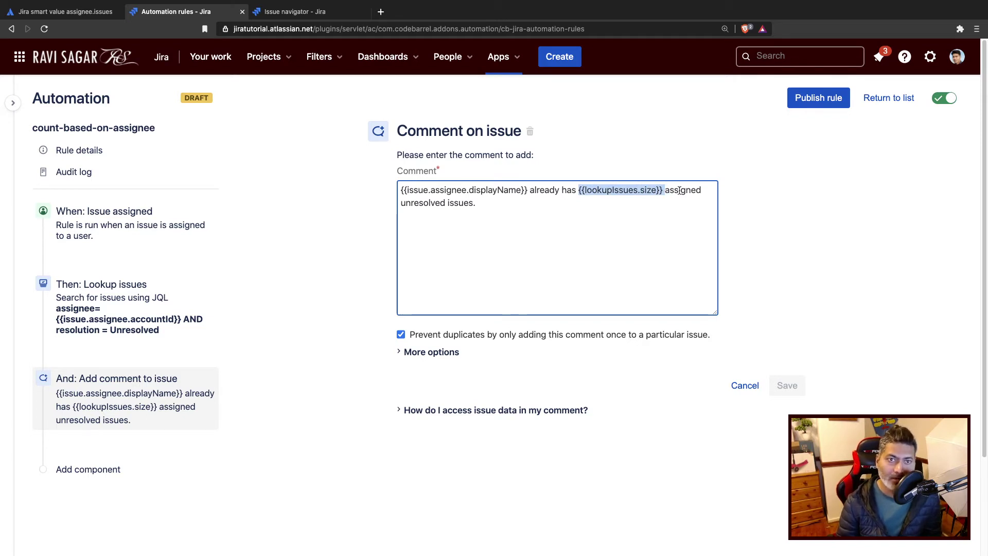
Publish the rule changes and return to the 12 unresolved-issue search results.
{"action": "left_click", "coordinate": [847, 379]}
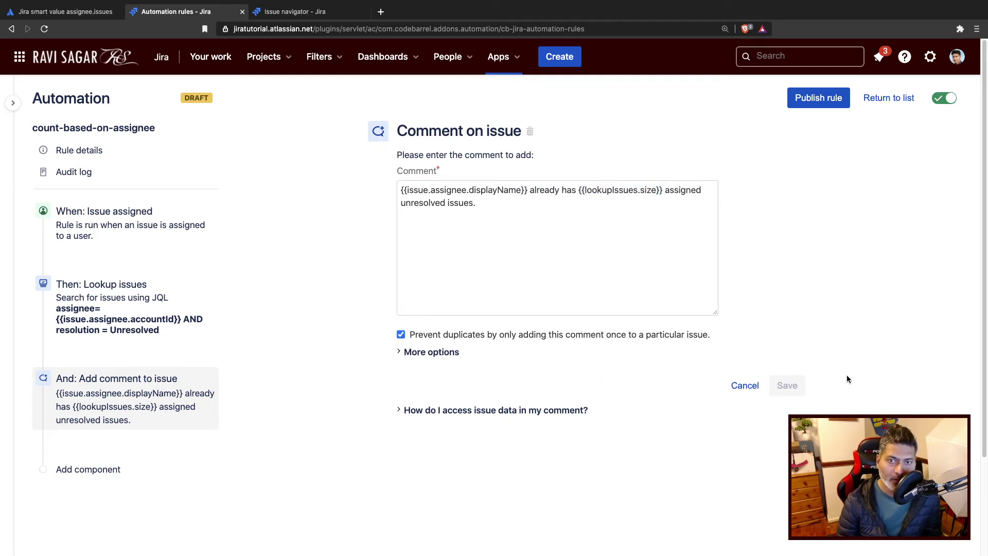
{"action": "left_click", "coordinate": [745, 386]}
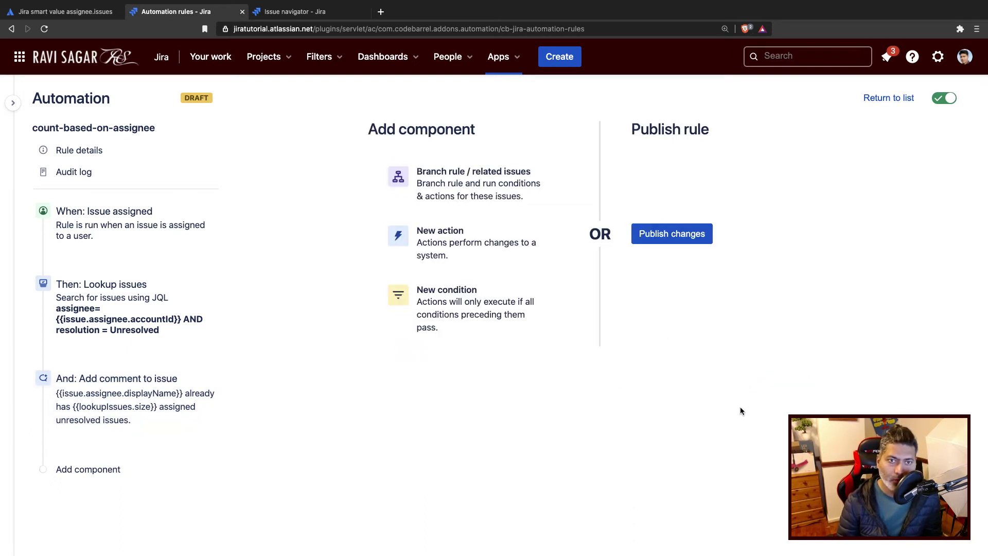
{"action": "left_click", "coordinate": [672, 239]}
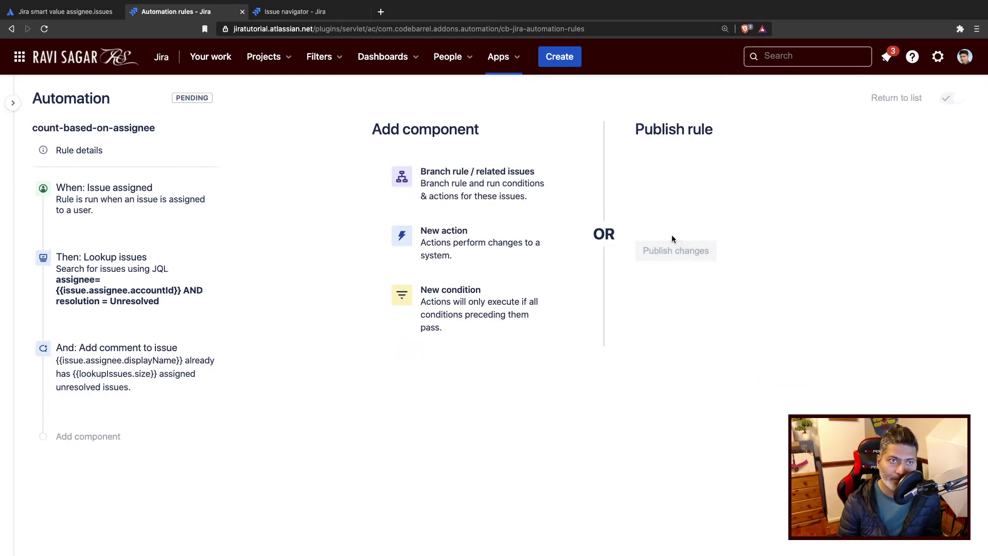
{"action": "left_click", "coordinate": [282, 15]}
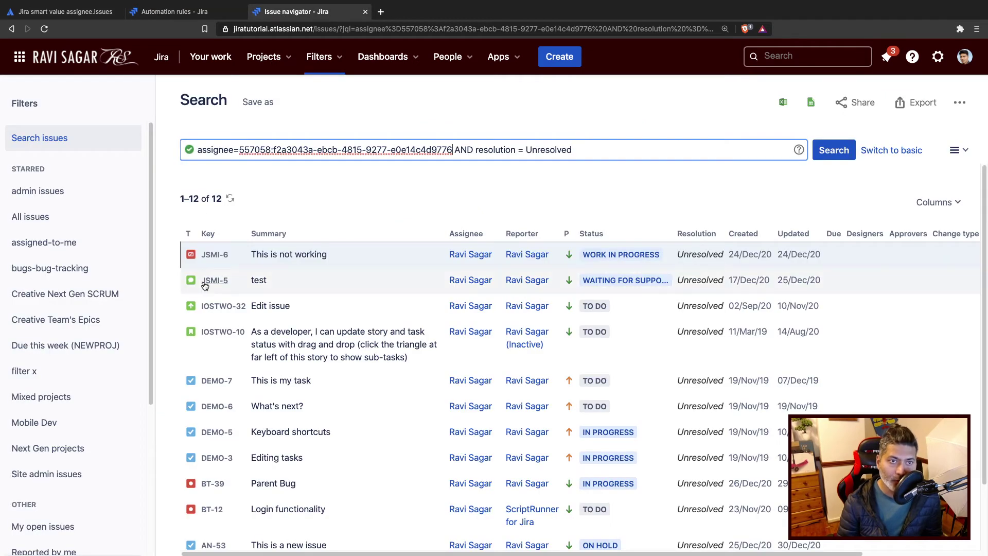
Reassign BT-39 Parent Bug to admin, then view the rule's audit log showing a new SUCCESS run.
{"action": "left_click", "coordinate": [210, 486]}
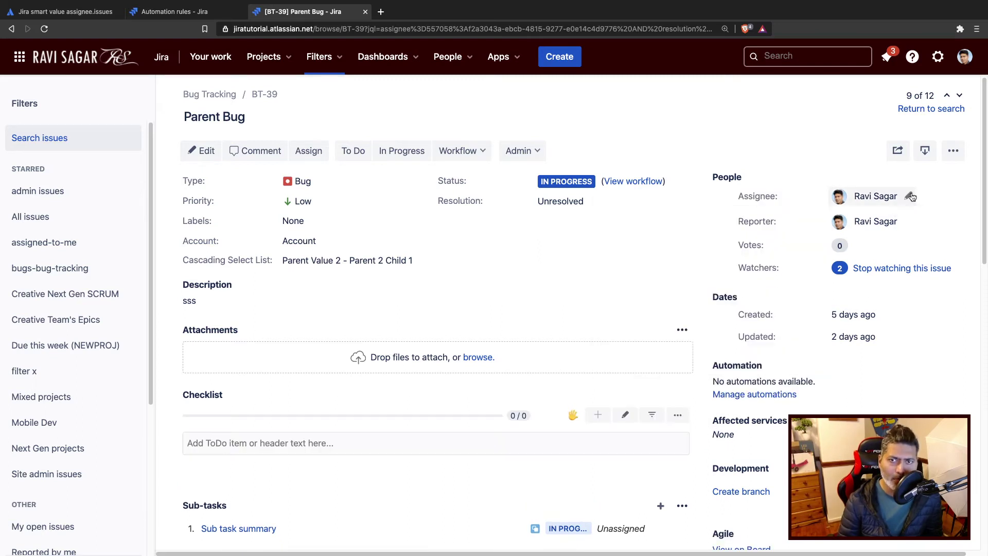
{"action": "left_click", "coordinate": [910, 195]}
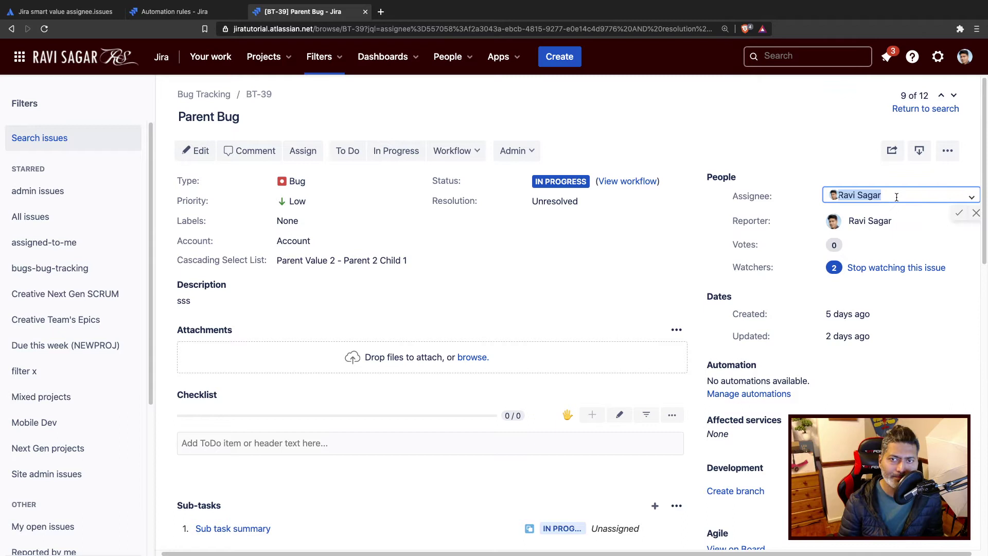
{"action": "type", "text": "ad"}
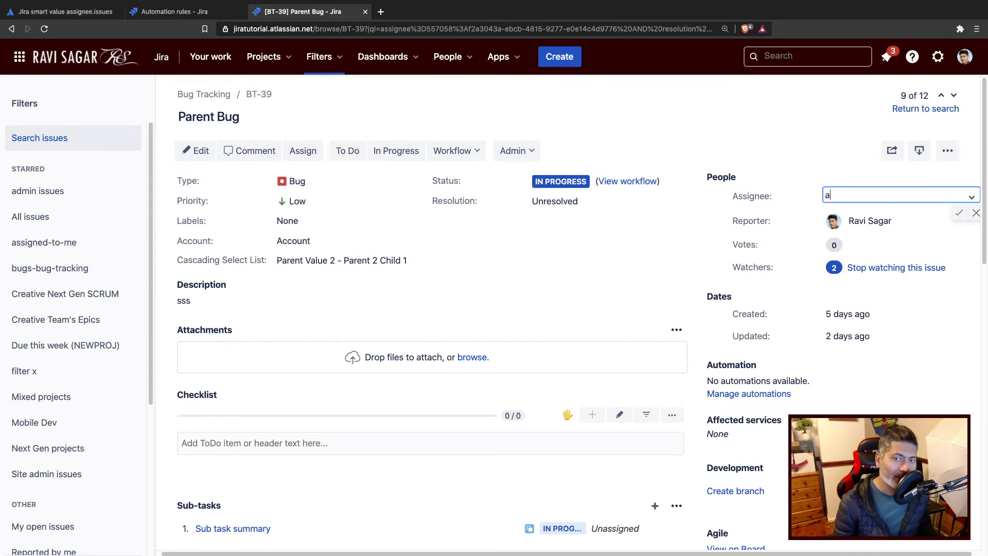
{"action": "left_click", "coordinate": [855, 249]}
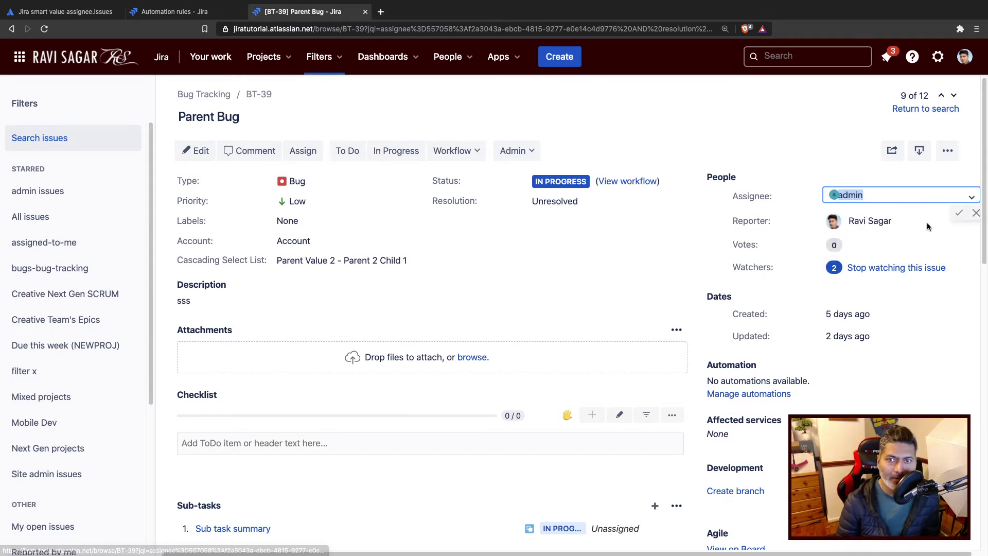
{"action": "left_click", "coordinate": [957, 214]}
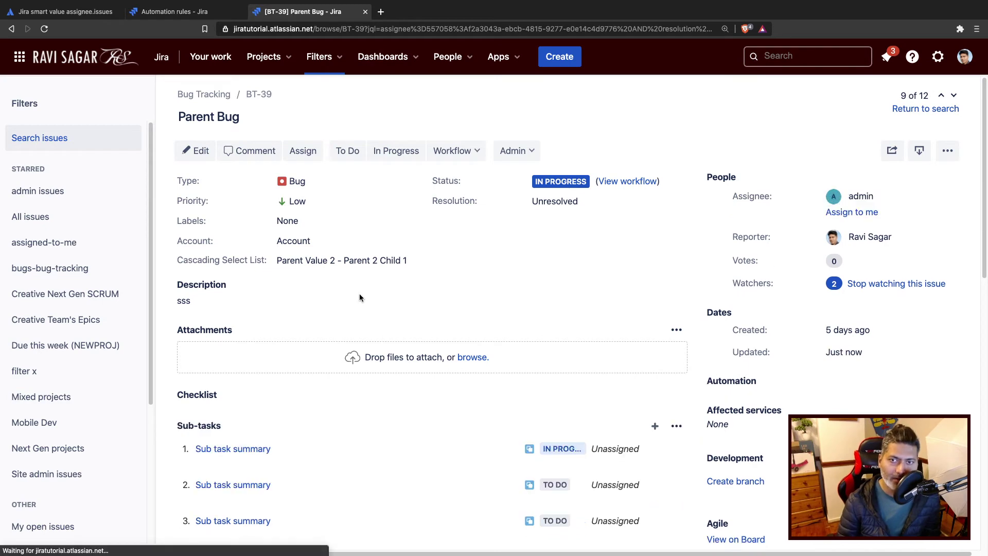
{"action": "left_click", "coordinate": [176, 11]}
{"action": "left_click", "coordinate": [83, 174]}
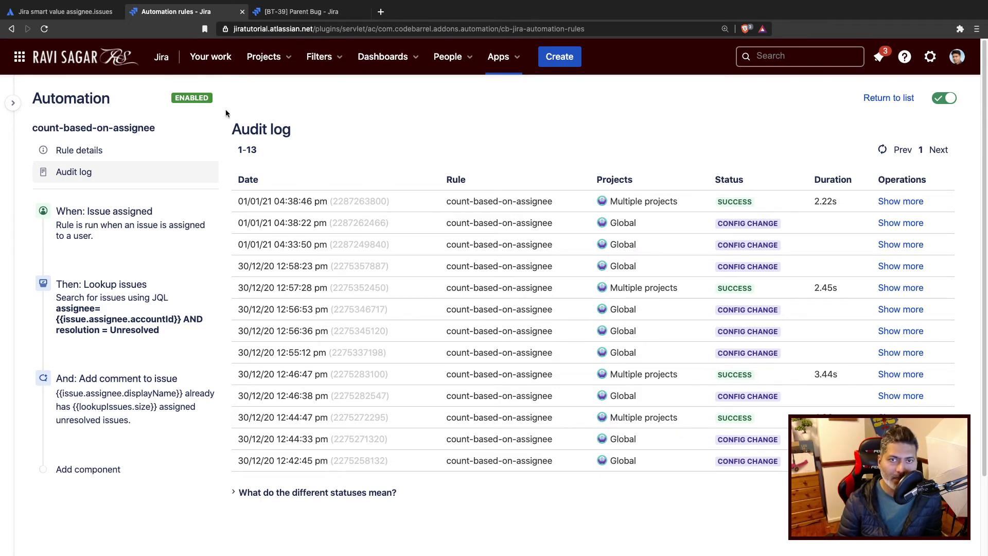
Reload BT-39 and find the comment 'admin already has 5 assigned unresolved issues.'.
{"action": "left_click", "coordinate": [288, 12]}
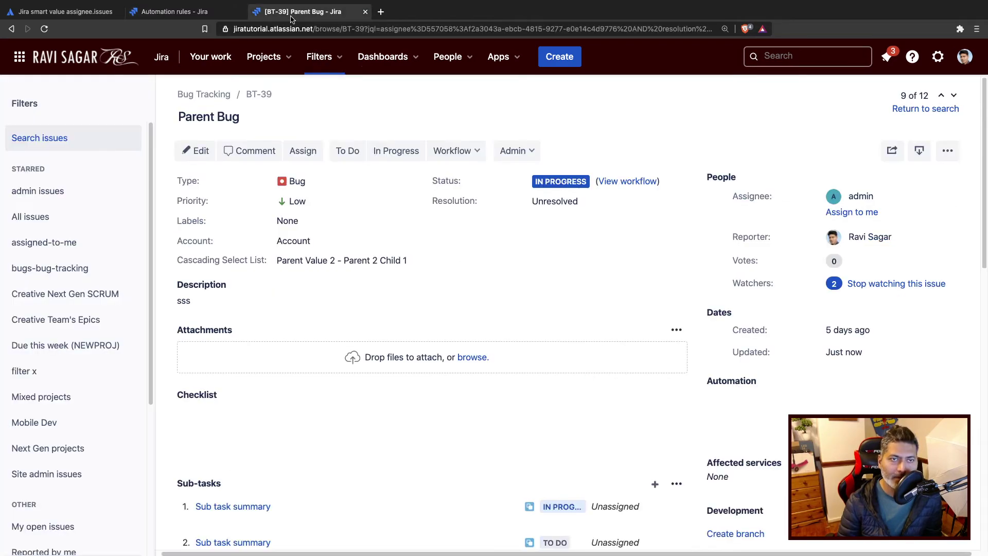
{"action": "left_click", "coordinate": [44, 29]}
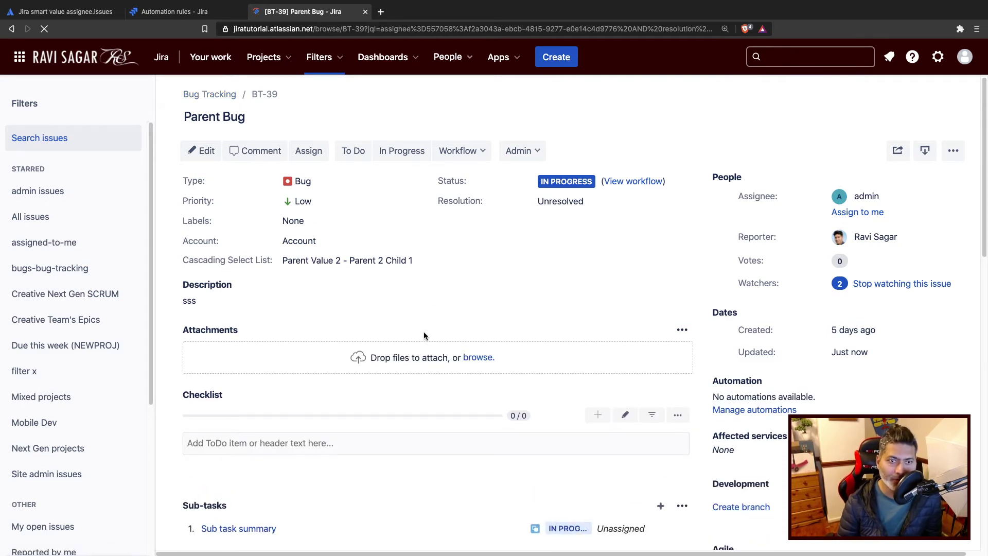
{"action": "scroll", "coordinate": [424, 335], "scroll_direction": "down", "scroll_amount": 5}
{"action": "scroll", "coordinate": [424, 335], "scroll_direction": "down", "scroll_amount": 3}
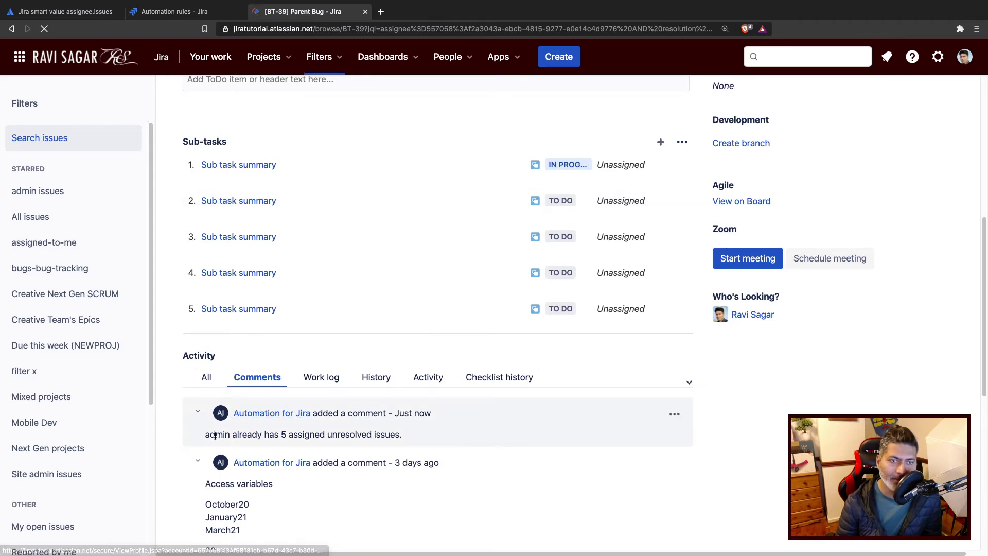
{"action": "triple_click", "coordinate": [215, 436]}
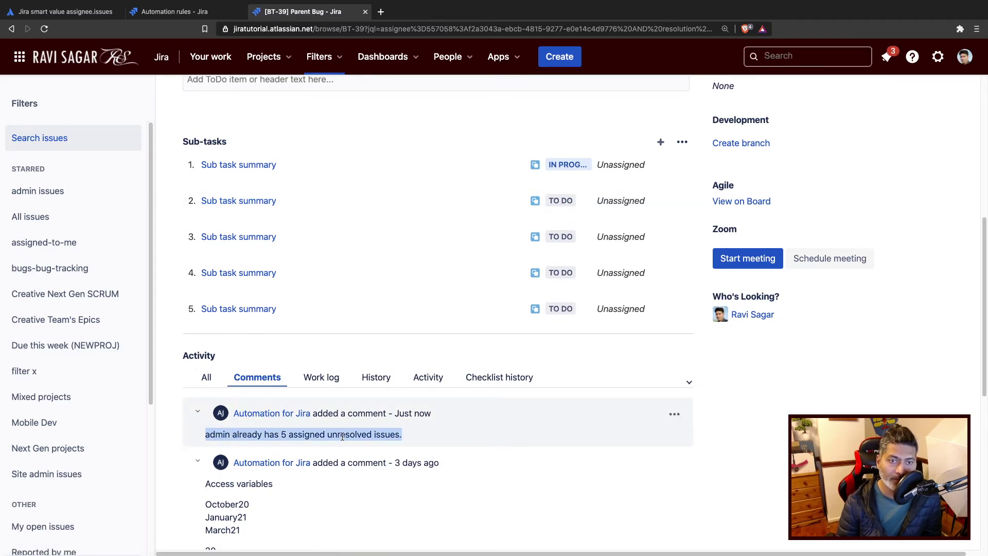
{"action": "scroll", "coordinate": [820, 251], "scroll_direction": "up", "scroll_amount": 6}
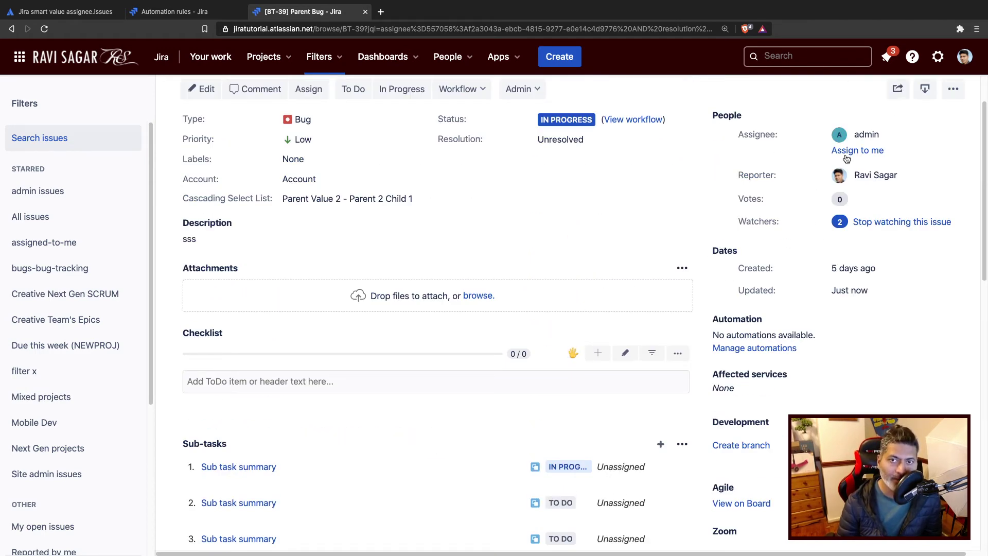
Assign BT-39 back to yourself and refresh the audit log to see a new 1.77s SUCCESS run.
{"action": "left_click", "coordinate": [865, 151]}
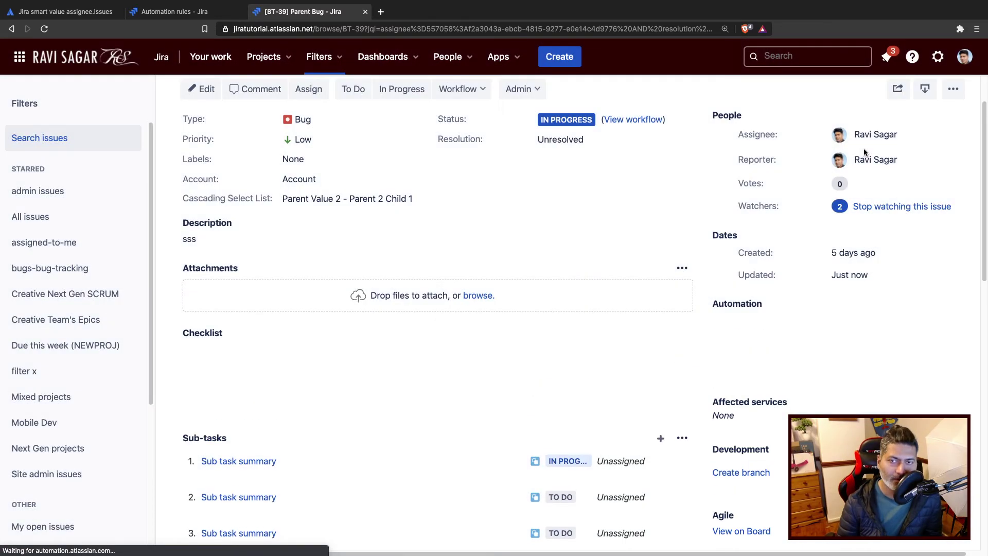
{"action": "left_click", "coordinate": [190, 13]}
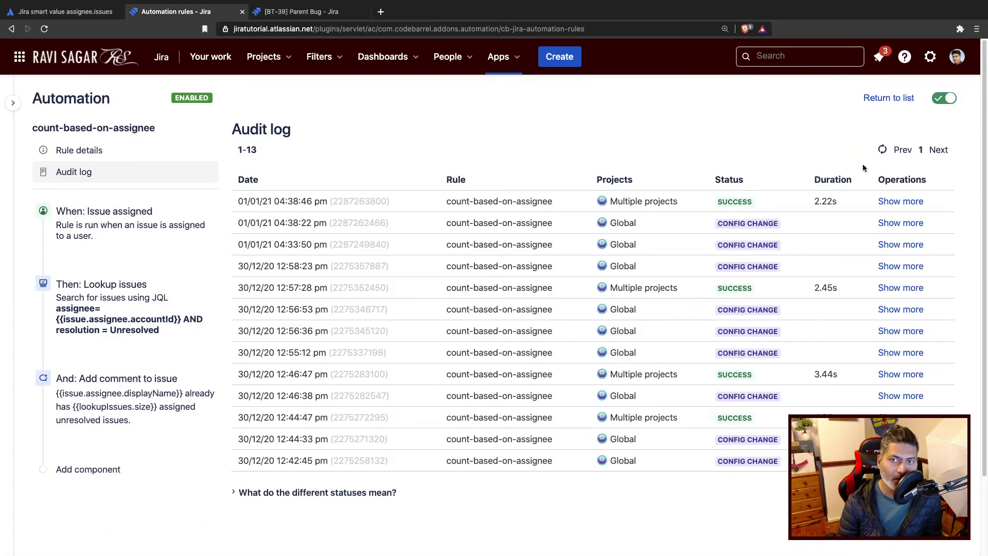
{"action": "left_click", "coordinate": [883, 150]}
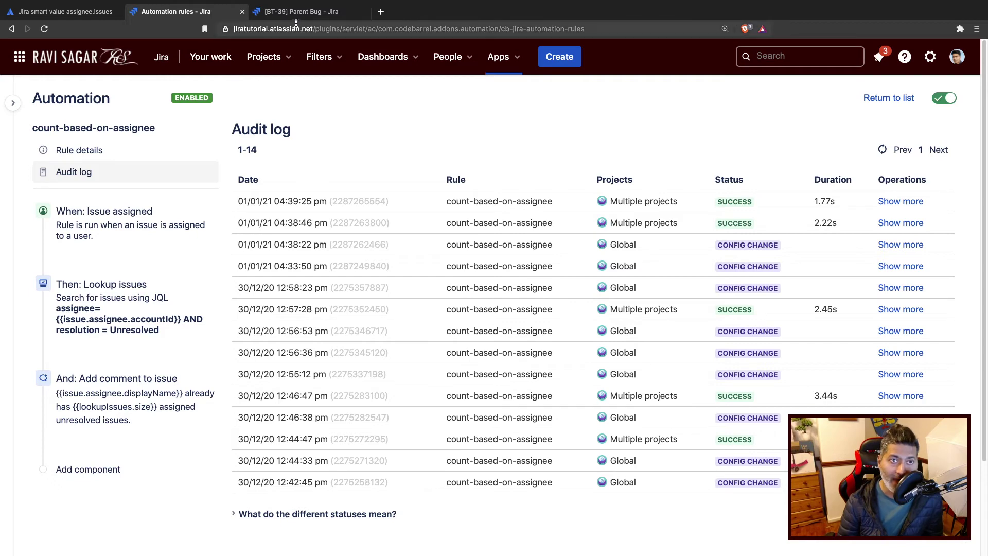
{"action": "left_click", "coordinate": [324, 12]}
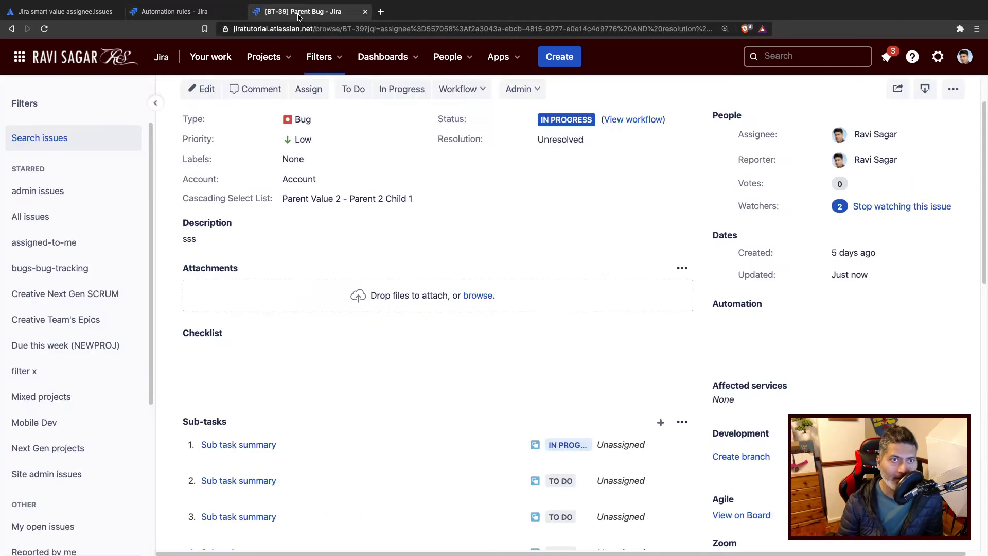
{"action": "left_click", "coordinate": [44, 29]}
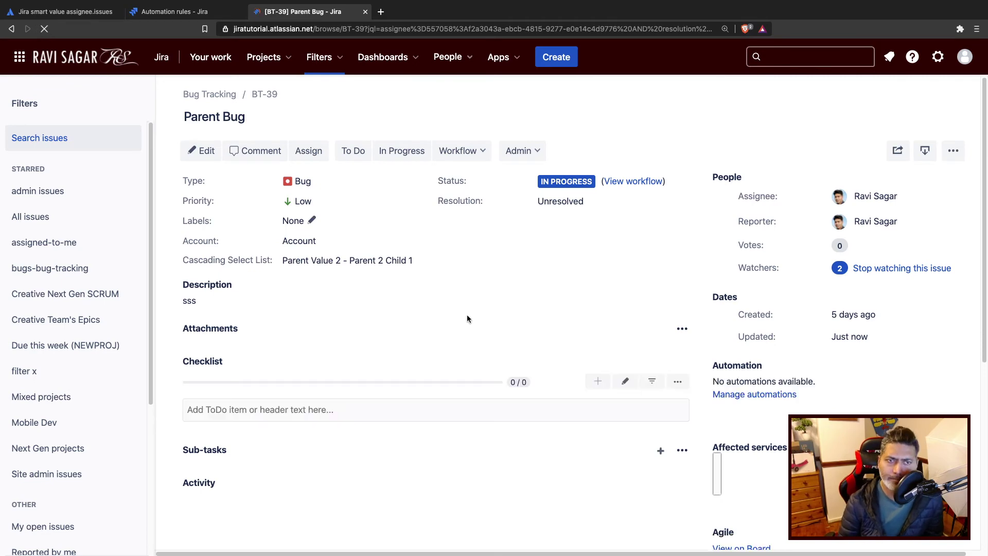
{"action": "scroll", "coordinate": [468, 314], "scroll_direction": "down", "scroll_amount": 3}
{"action": "scroll", "coordinate": [467, 314], "scroll_direction": "down", "scroll_amount": 3}
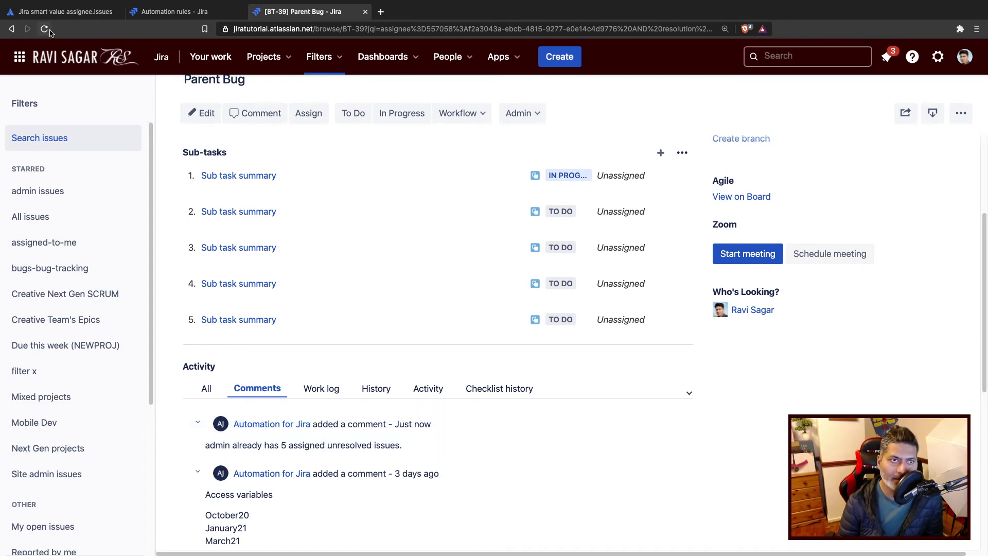
{"action": "left_click", "coordinate": [45, 30]}
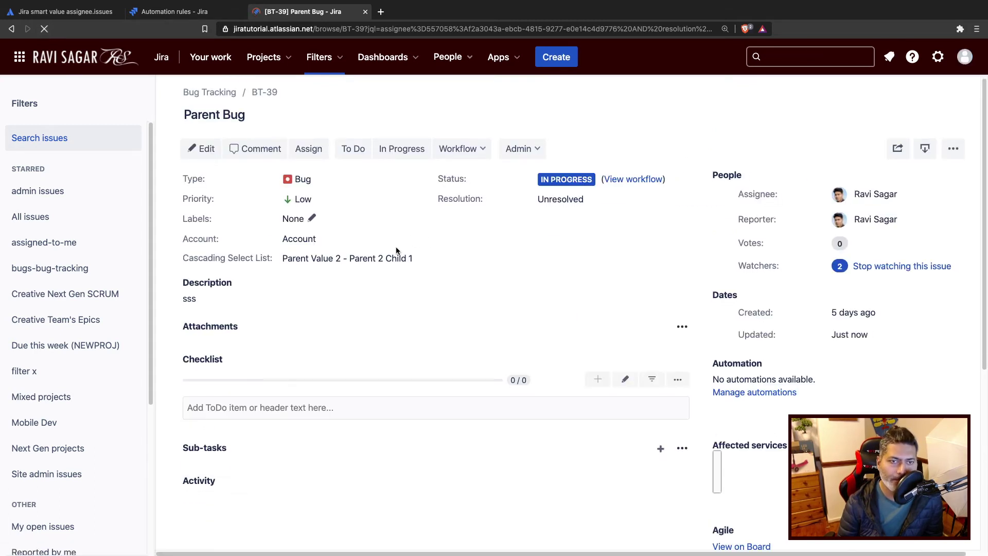
{"action": "scroll", "coordinate": [394, 242], "scroll_direction": "down", "scroll_amount": 6}
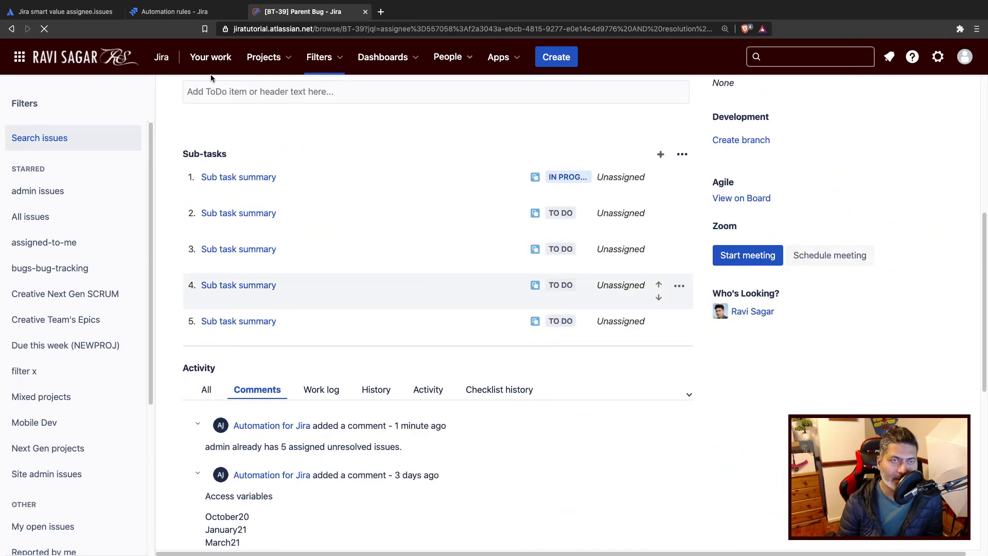
{"action": "left_click", "coordinate": [183, 11]}
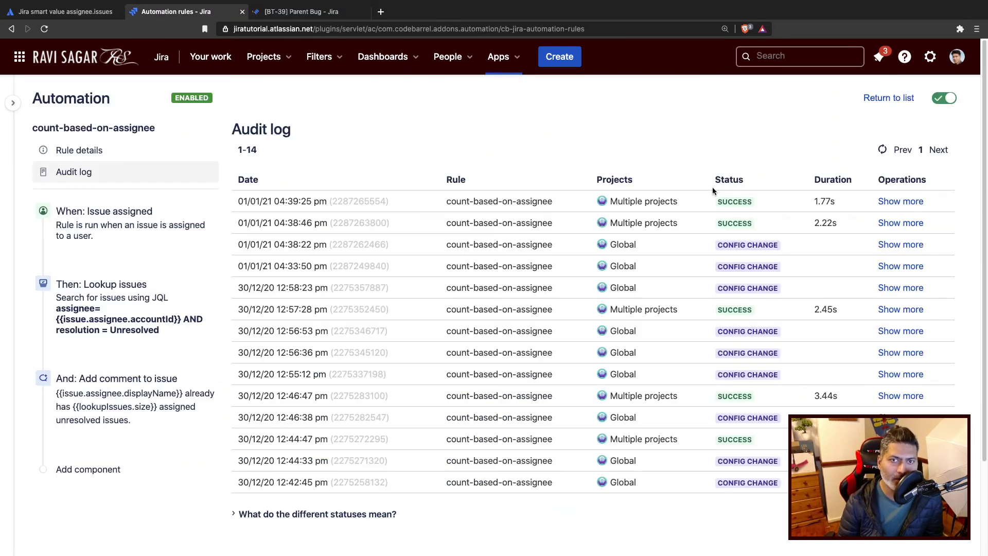
Expand the latest run's details explaining no new comment was added, then return to BT-39.
{"action": "left_click", "coordinate": [896, 204]}
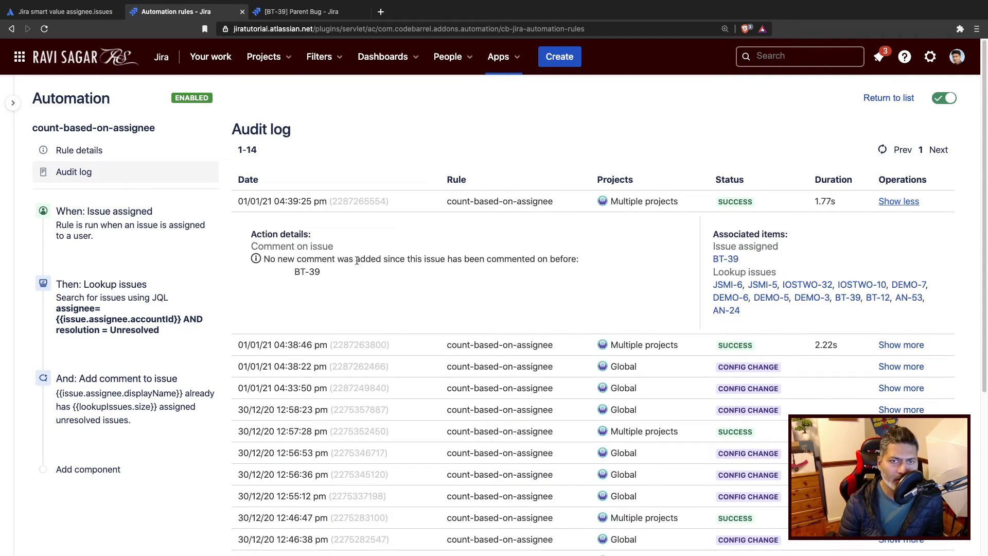
{"action": "triple_click", "coordinate": [330, 263]}
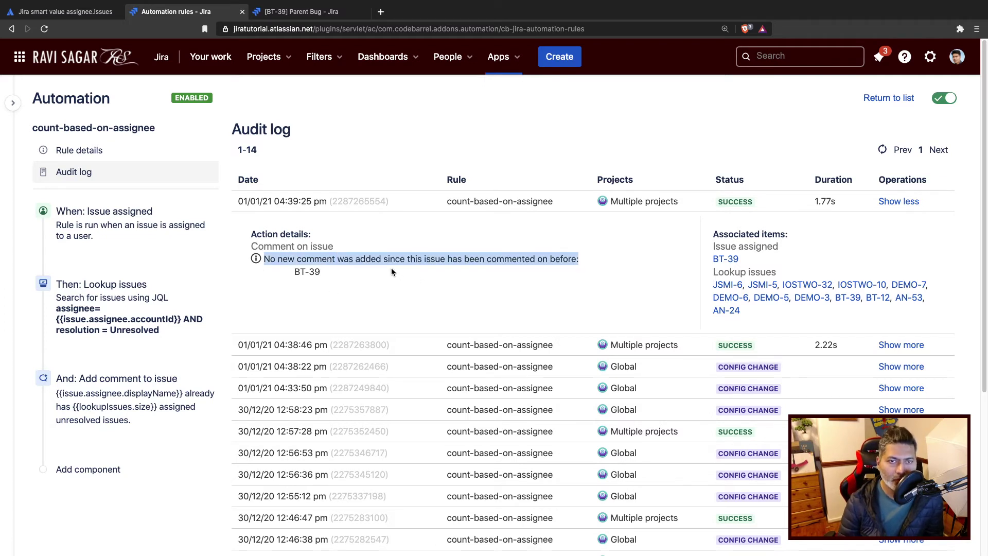
{"action": "left_click", "coordinate": [405, 288]}
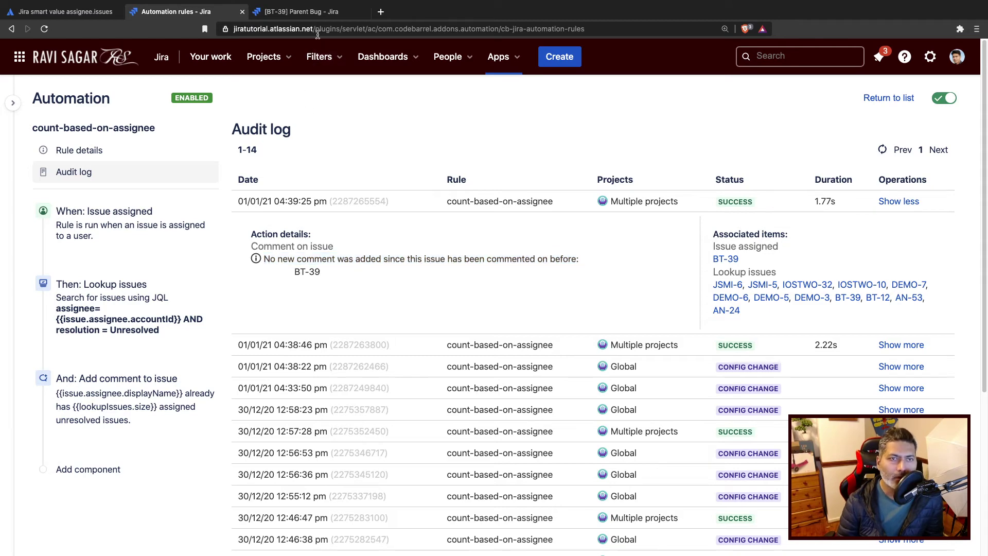
{"action": "left_click", "coordinate": [316, 16]}
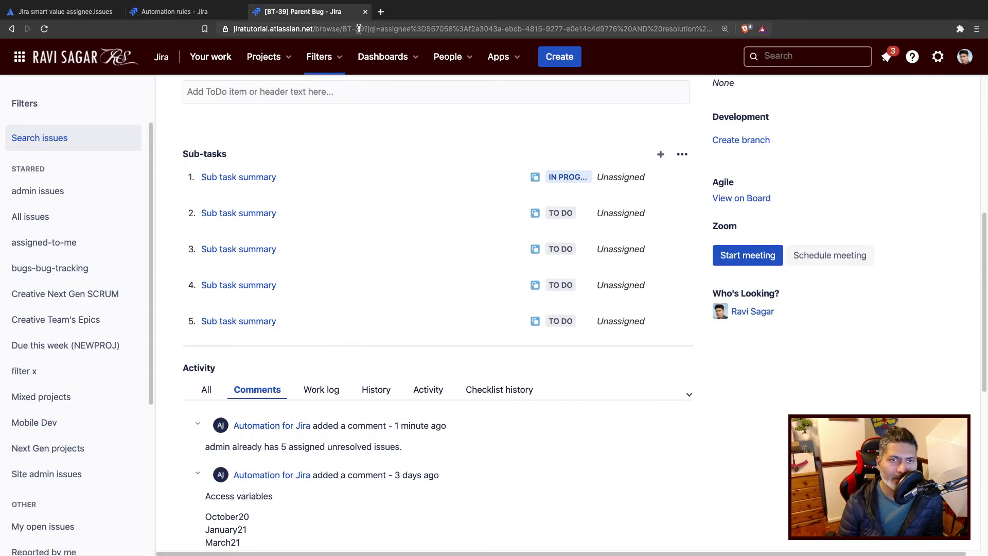
Open sub-task BT-38 and assign it to yourself.
{"action": "left_click", "coordinate": [699, 32]}
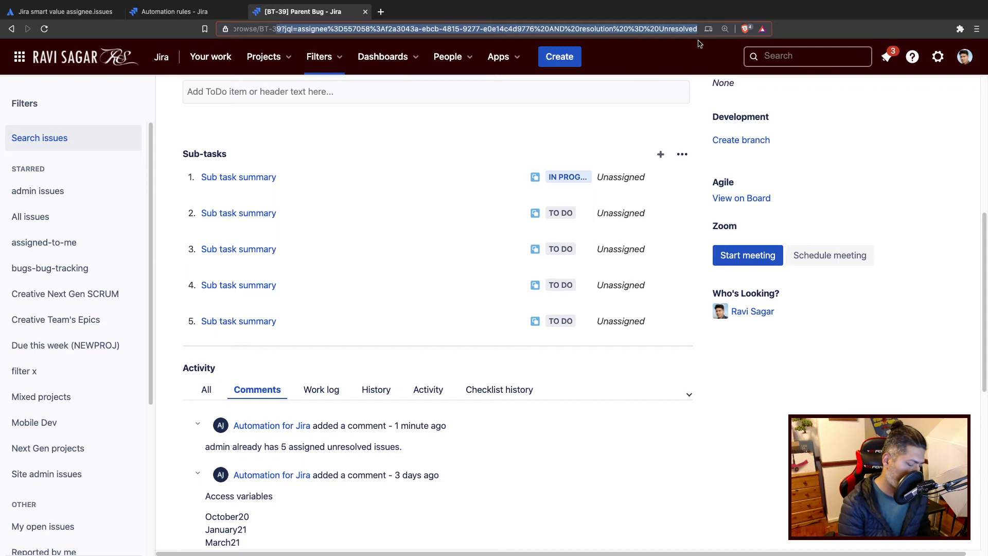
{"action": "type", "text": "8"}
{"action": "key", "text": "Return"}
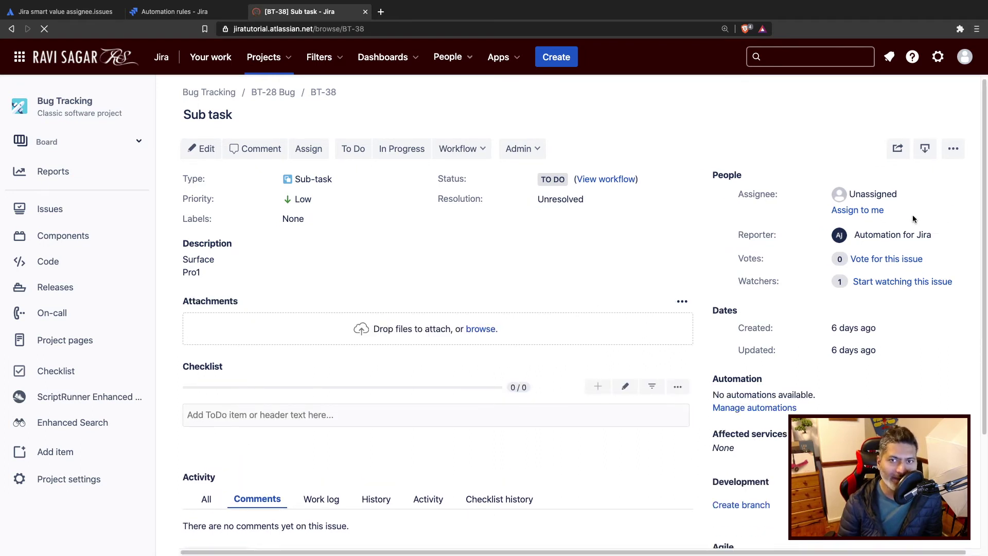
{"action": "left_click", "coordinate": [863, 211]}
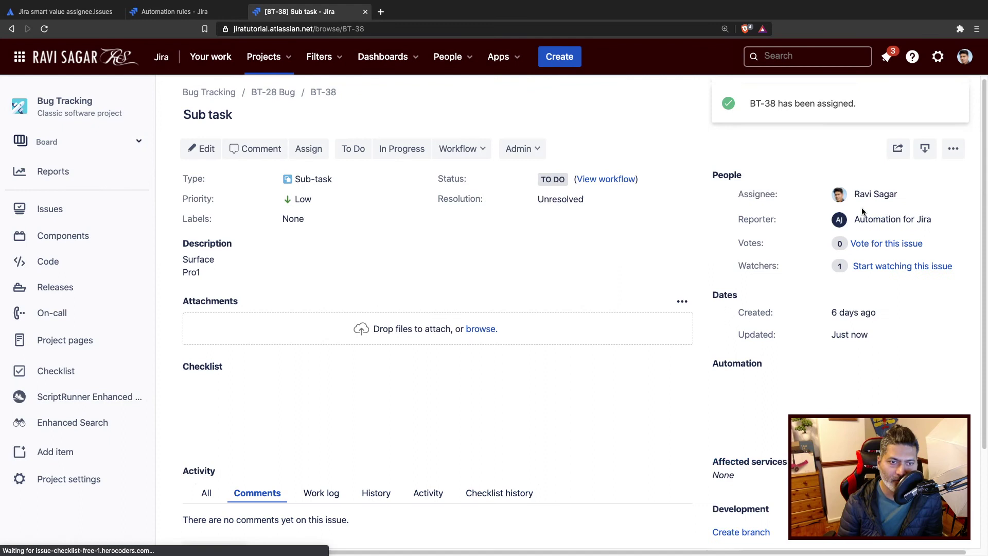
Reload BT-38 to confirm the automation comment citing 13 unresolved issues, then check the audit log.
{"action": "left_click", "coordinate": [50, 29]}
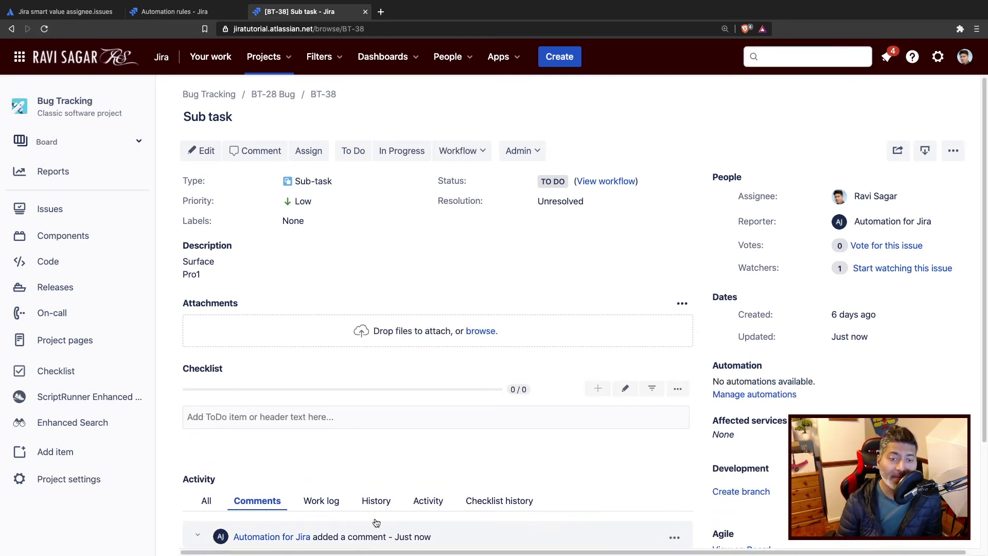
{"action": "scroll", "coordinate": [377, 523], "scroll_direction": "down", "scroll_amount": 3}
{"action": "triple_click", "coordinate": [350, 424]}
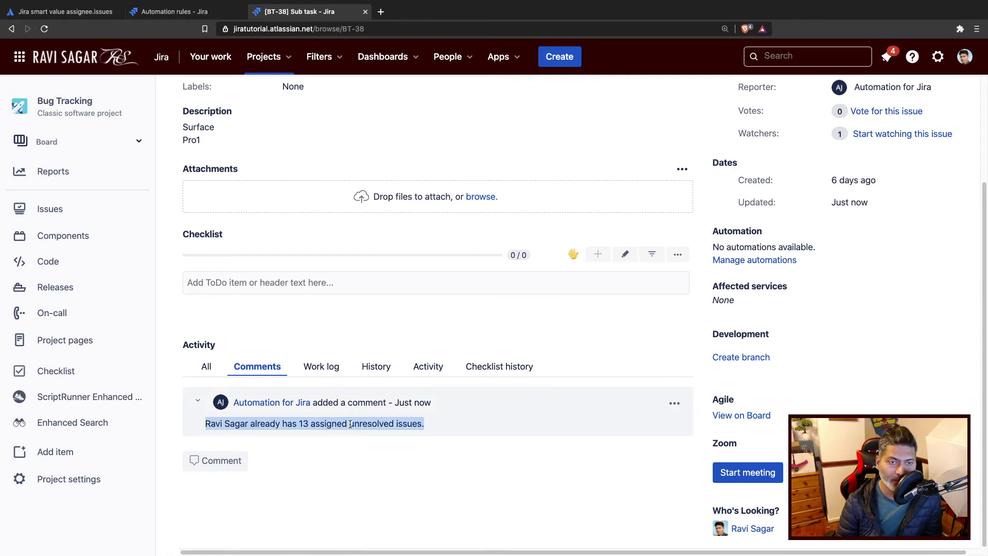
{"action": "left_click", "coordinate": [187, 15]}
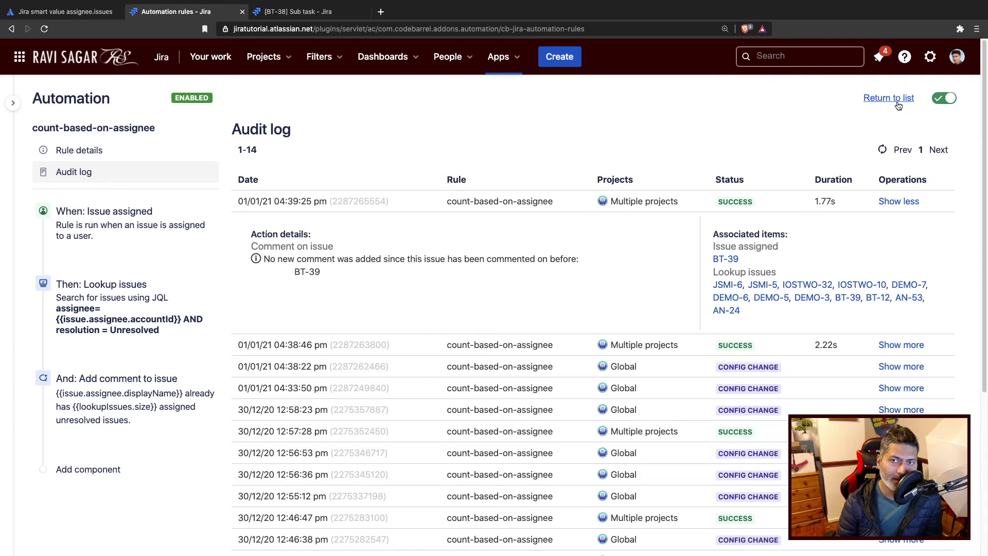
Turn off the count-based-on-assignee rule and add a new component after its Add comment action.
{"action": "left_click", "coordinate": [937, 99]}
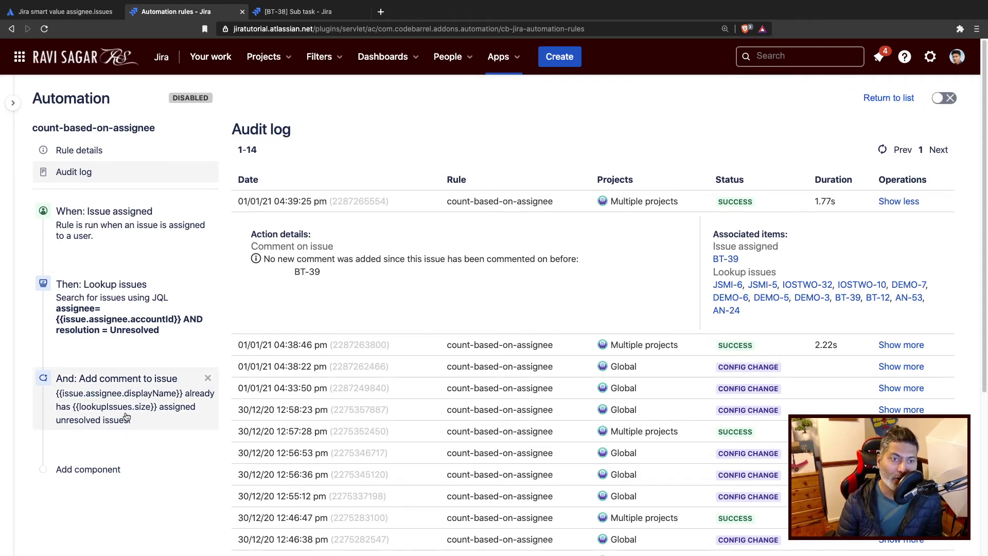
{"action": "left_click", "coordinate": [123, 393]}
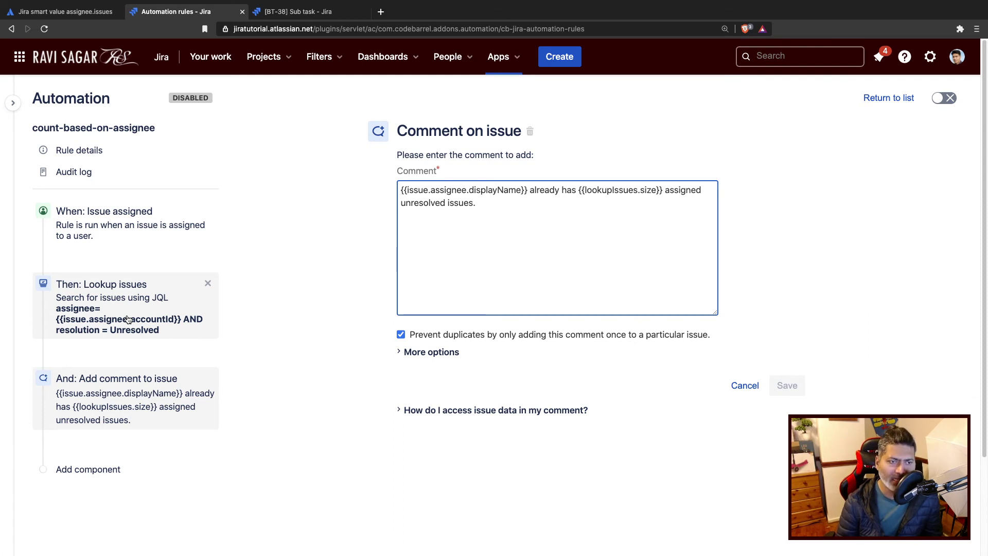
{"action": "left_click", "coordinate": [97, 469]}
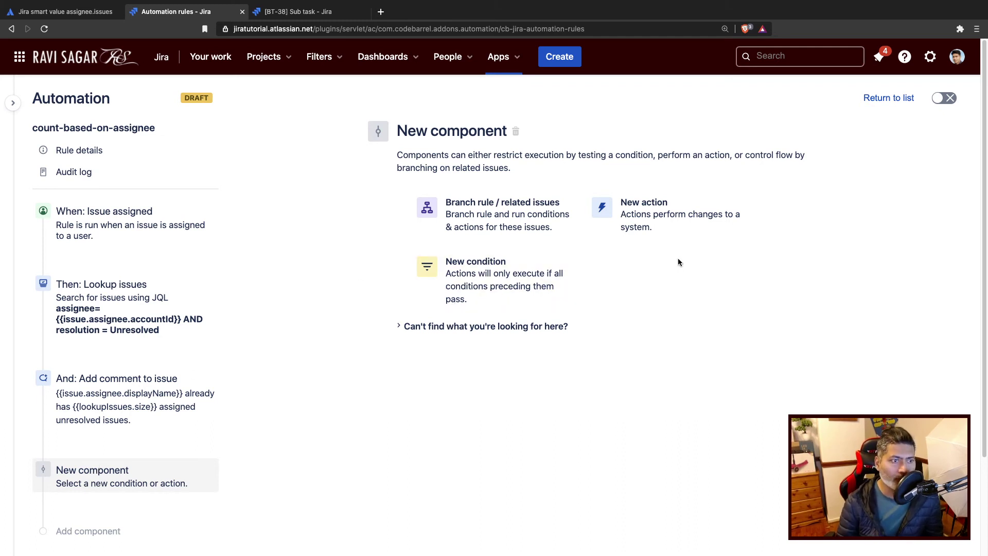
Add an Assign issue action that assigns to 'User in a group' with Balanced workload.
{"action": "left_click", "coordinate": [671, 223]}
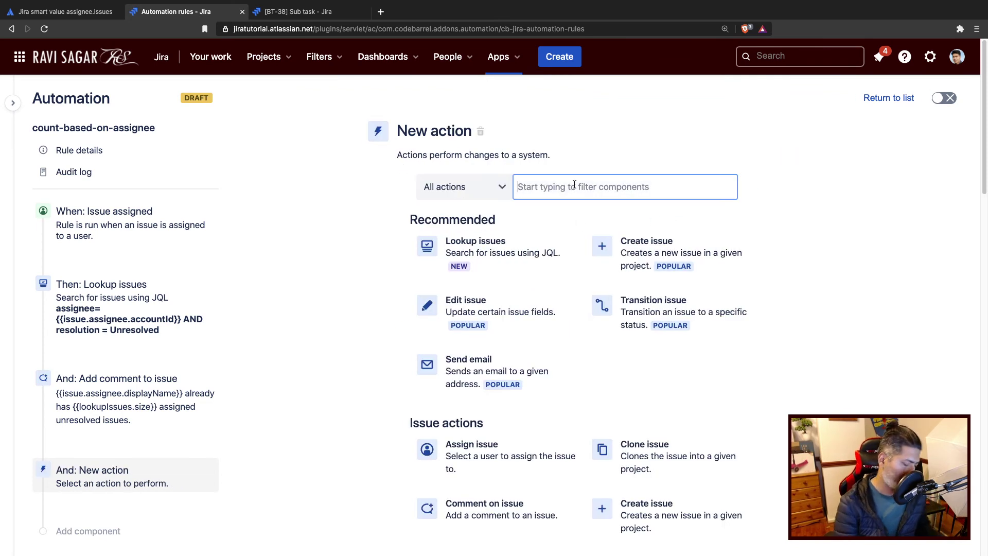
{"action": "type", "text": "ass"}
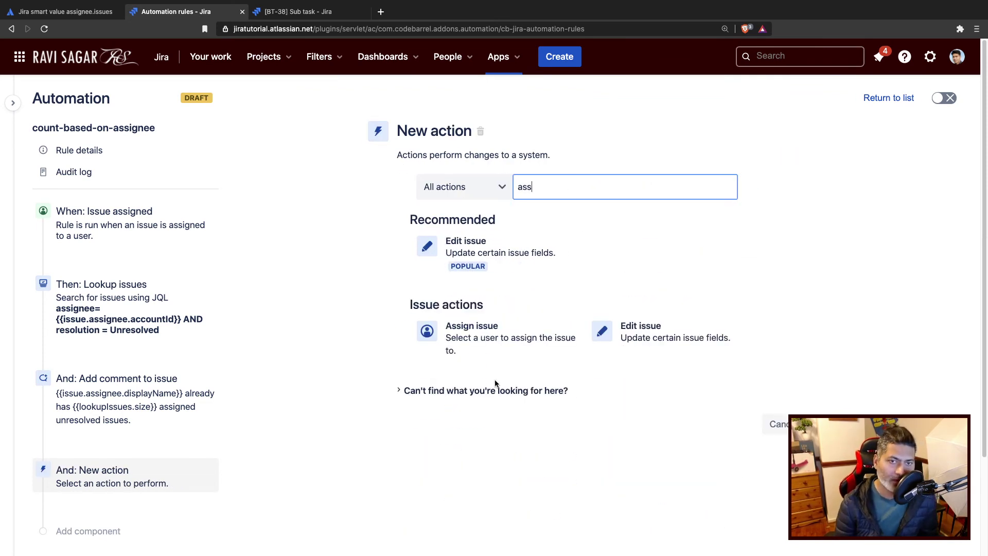
{"action": "left_click", "coordinate": [492, 342]}
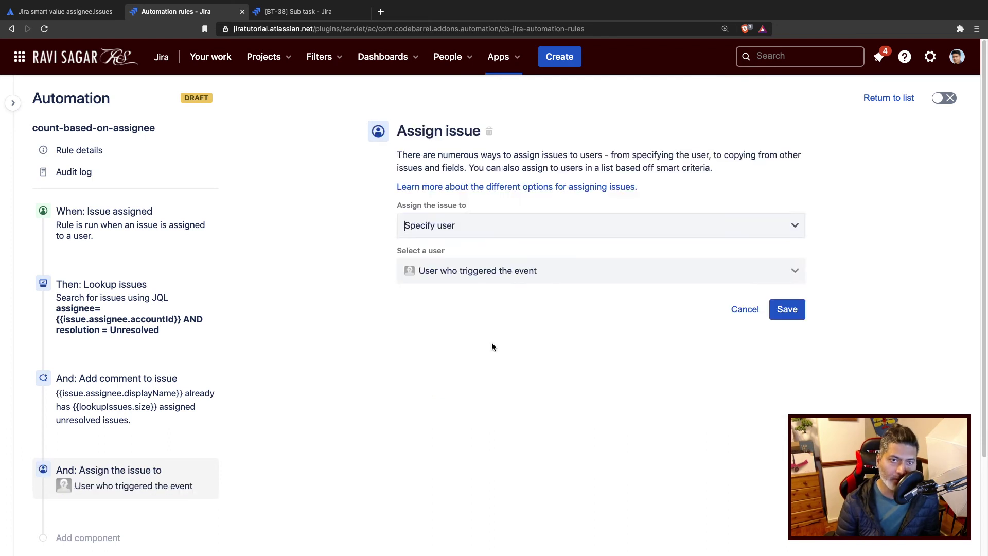
{"action": "left_click", "coordinate": [523, 221]}
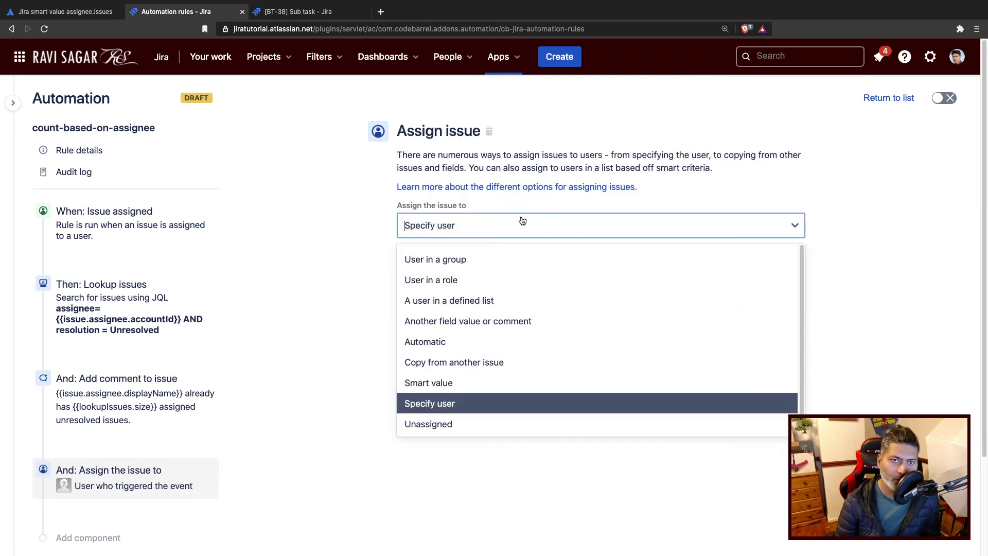
{"action": "left_click", "coordinate": [470, 260]}
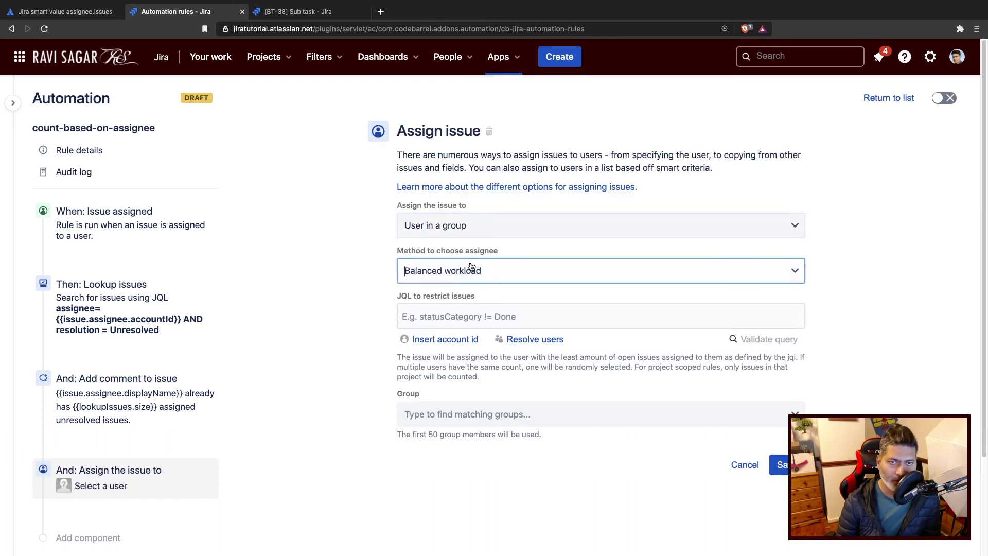
Change the method to choose the assignee to Random.
{"action": "left_click", "coordinate": [508, 272]}
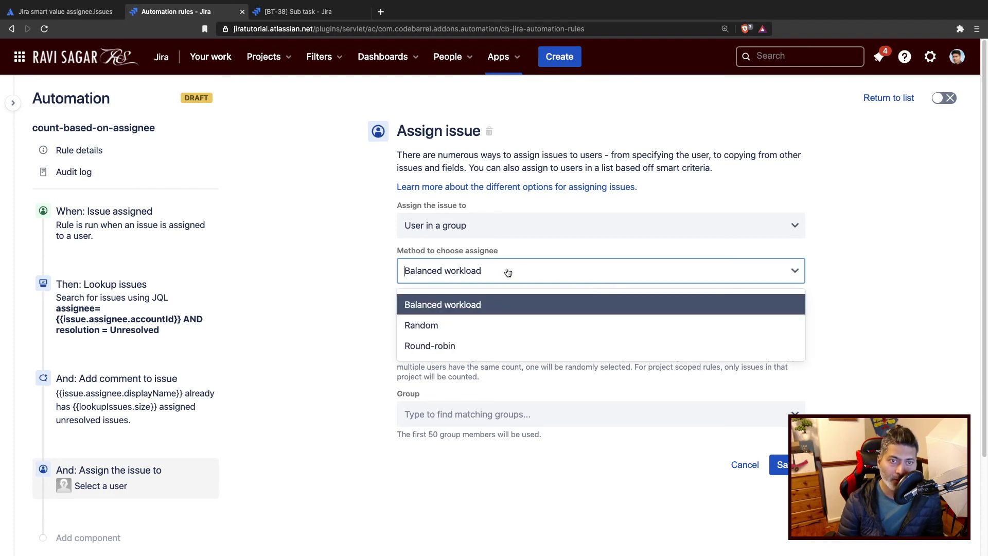
{"action": "left_click", "coordinate": [480, 329]}
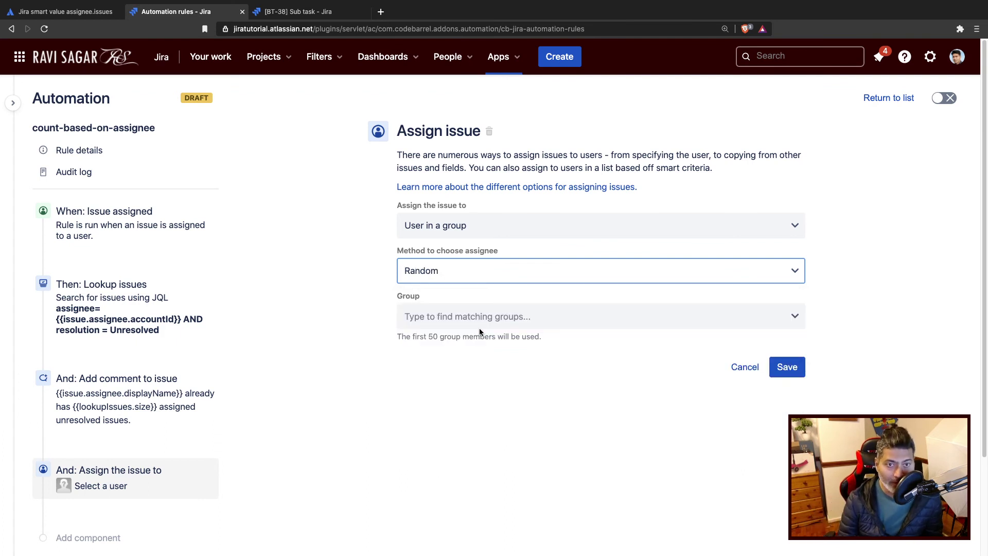
{"action": "left_click", "coordinate": [489, 279]}
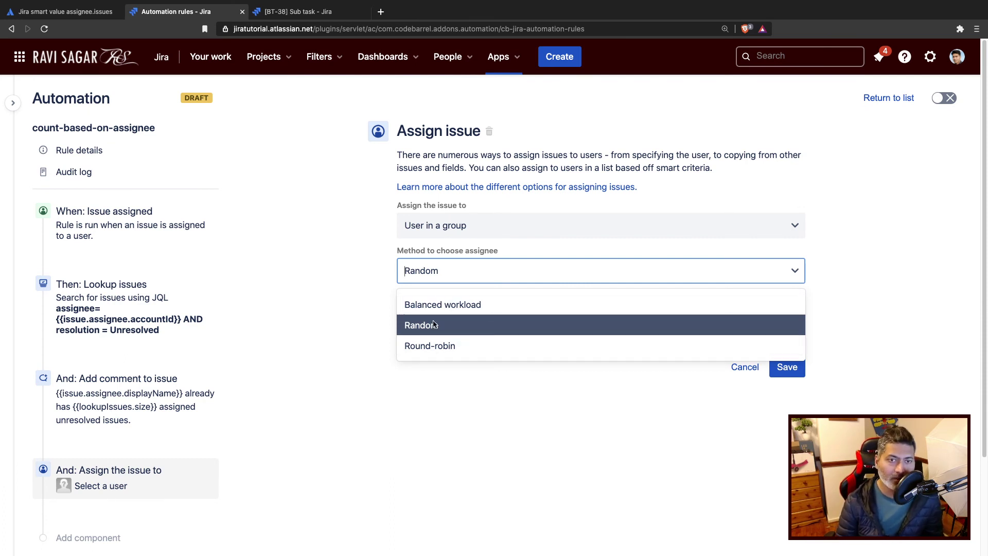
{"action": "left_click", "coordinate": [357, 300]}
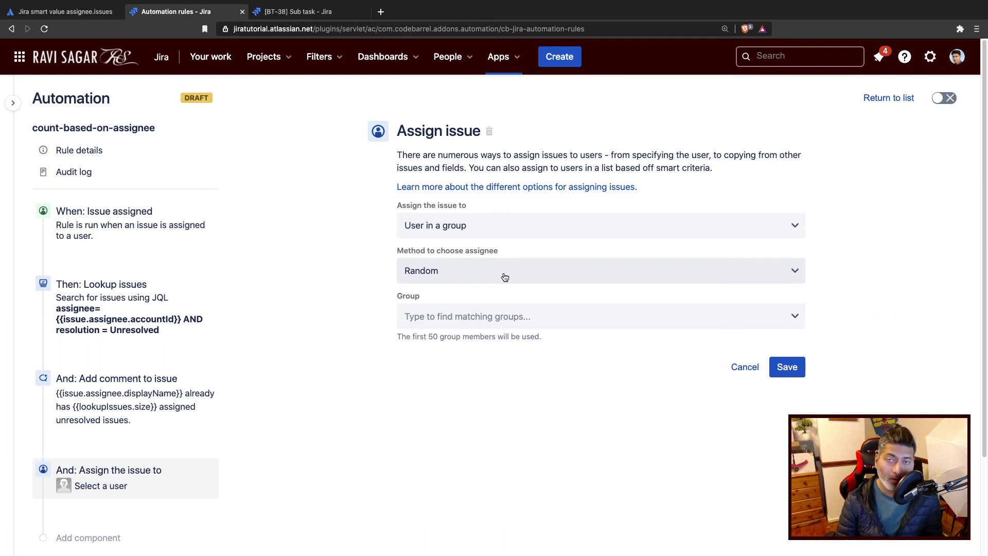
Review the assignee method options again, then delete the Assign issue step.
{"action": "left_click", "coordinate": [467, 275]}
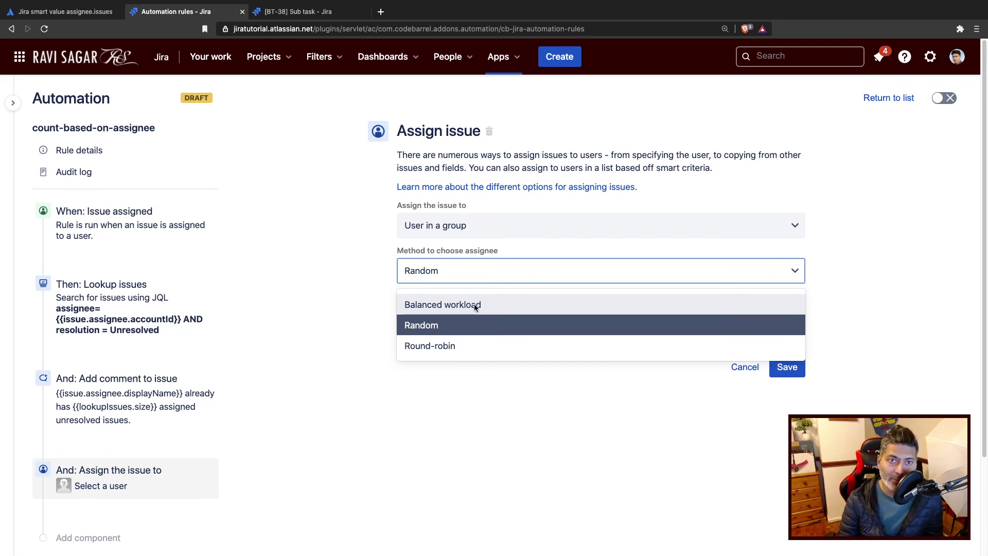
{"action": "left_click", "coordinate": [309, 283]}
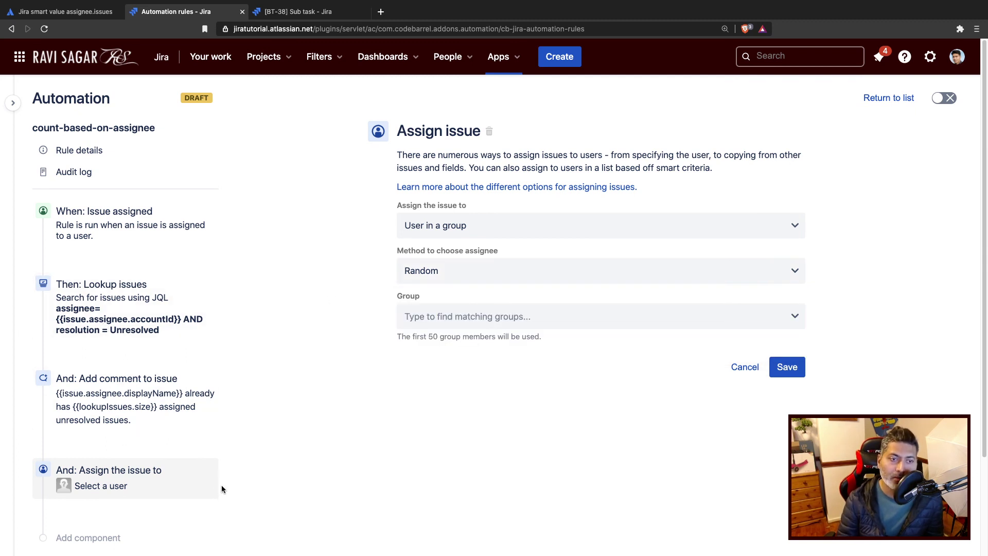
{"action": "left_click", "coordinate": [207, 470]}
Return to BT-38 and view the comment about the assignee's 13 unresolved issues.
{"action": "left_click", "coordinate": [123, 405]}
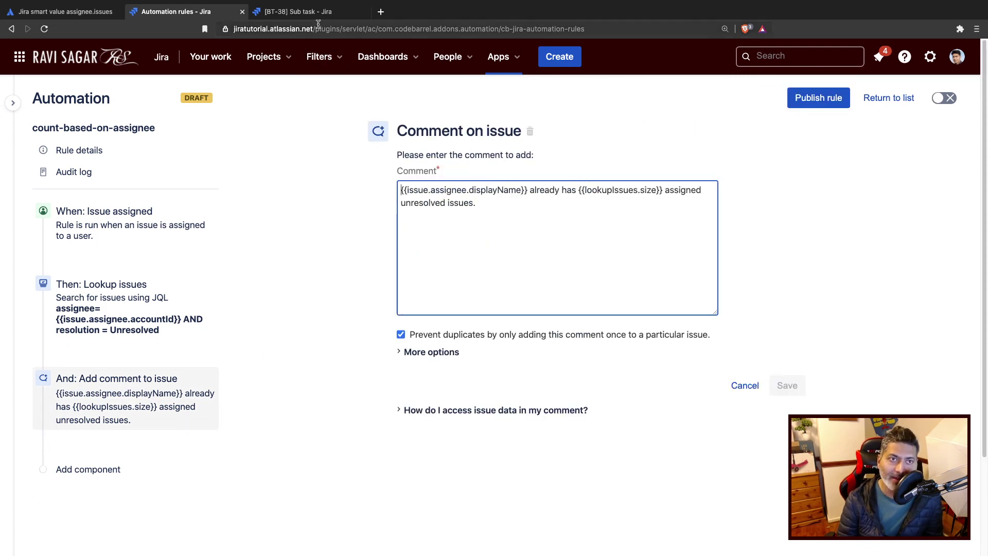
{"action": "left_click", "coordinate": [309, 11]}
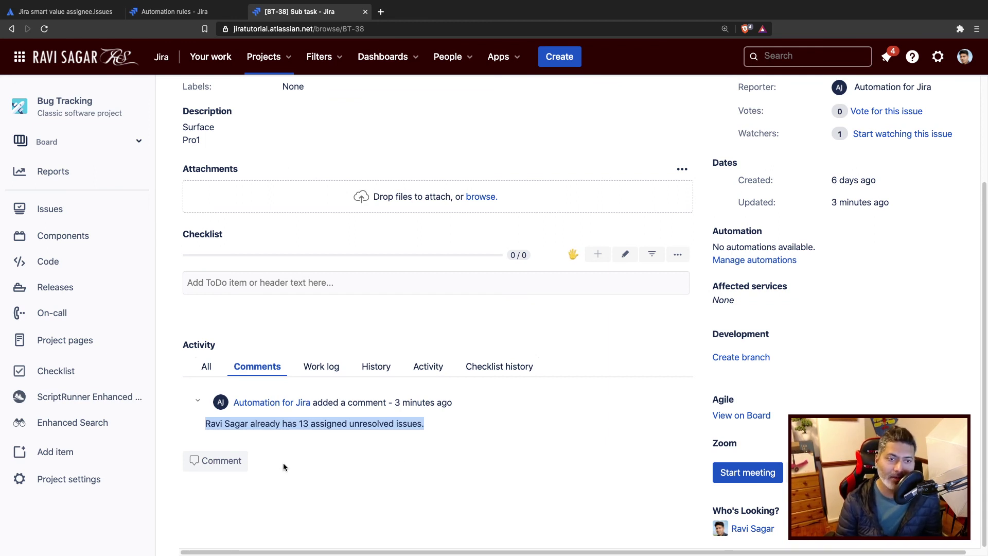
{"action": "left_click", "coordinate": [312, 432]}
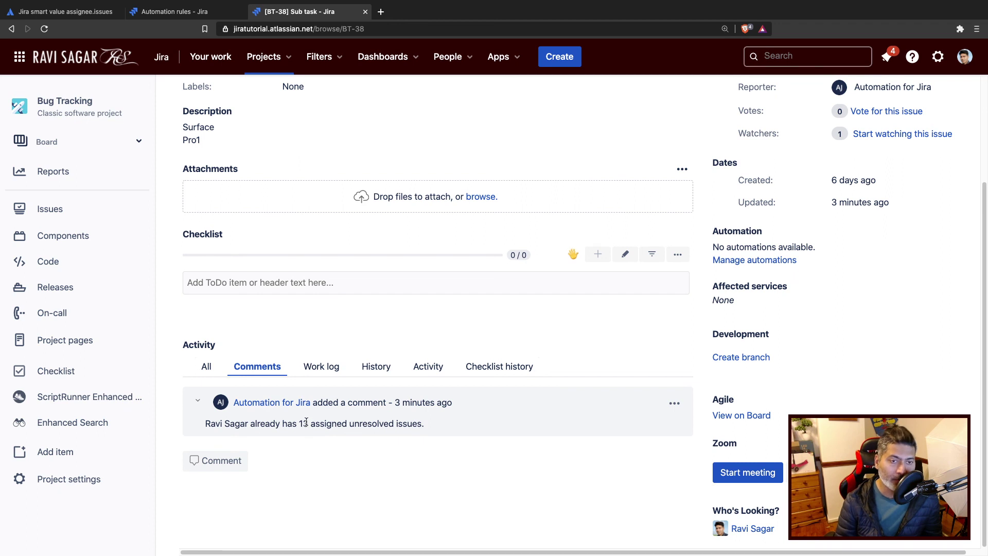